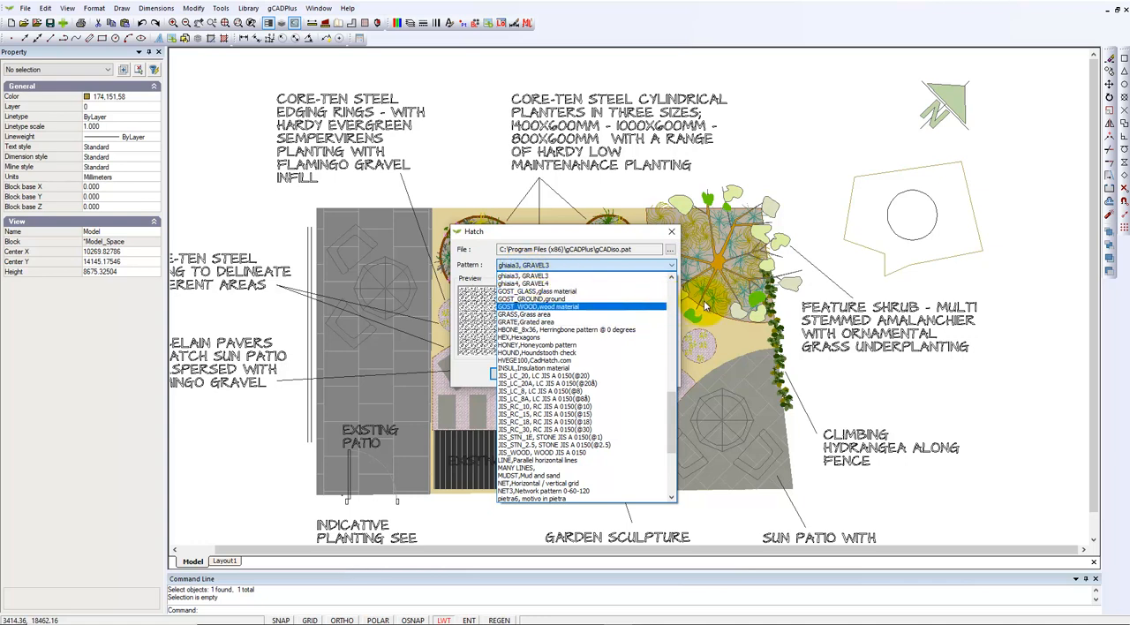
Keep the GRAVEL3 pattern and select the beige garden area's outline polyline as the entity to hatch
click(765, 164)
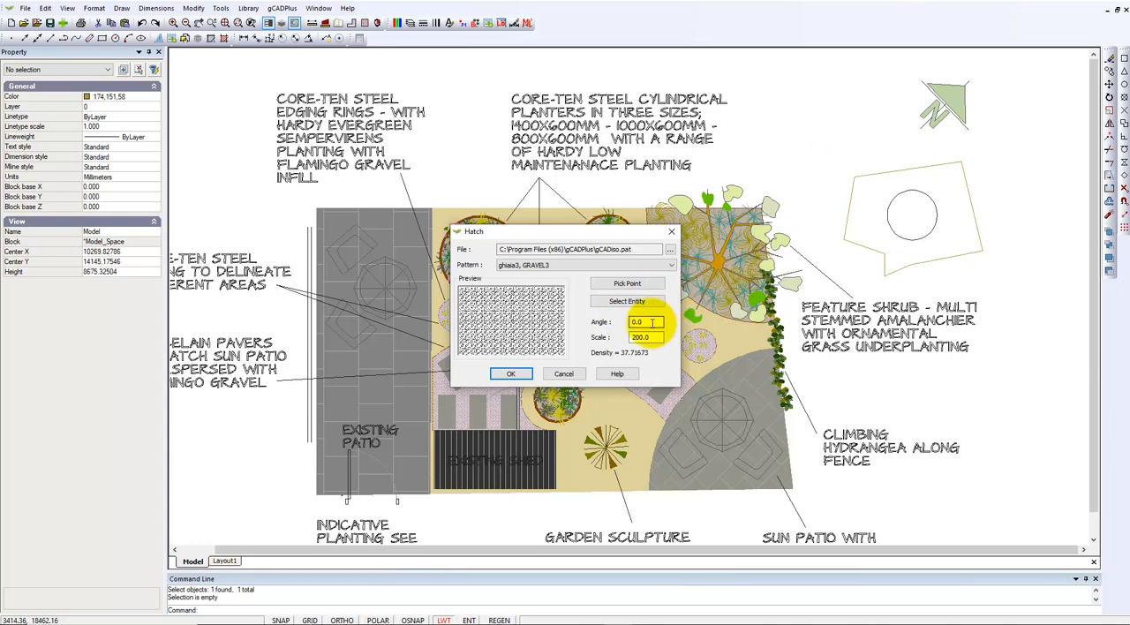
click(627, 303)
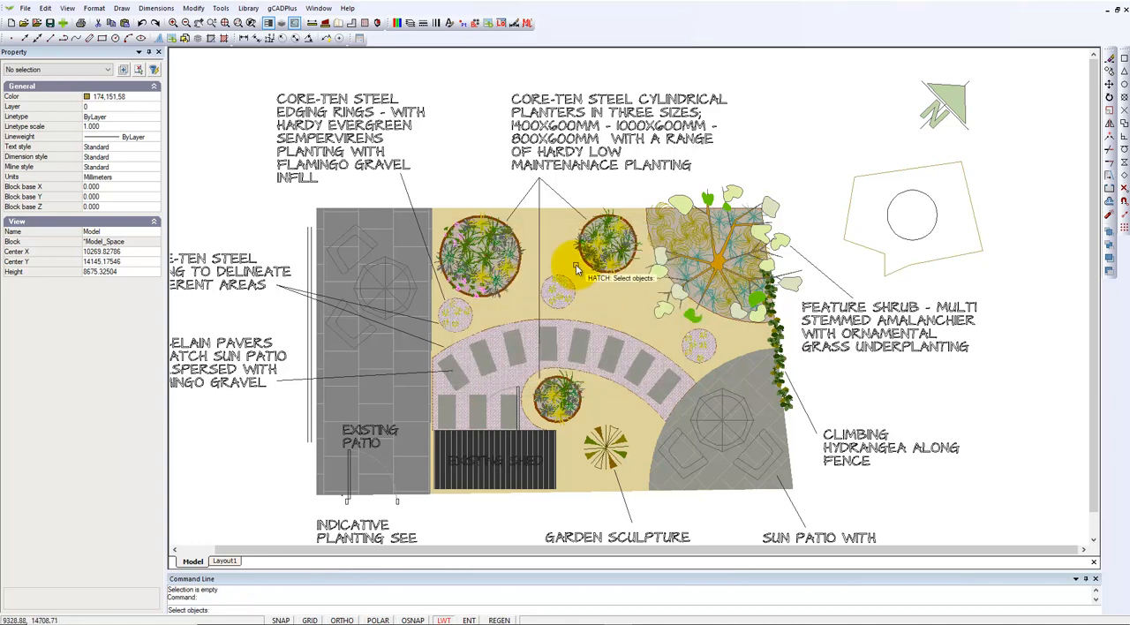
click(551, 212)
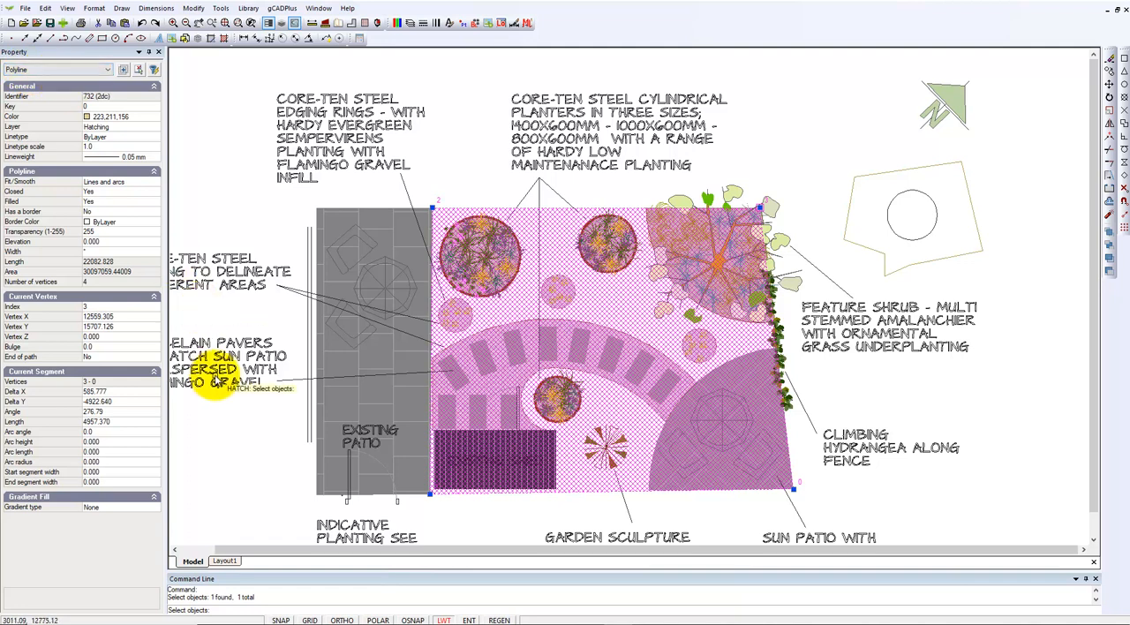
key(Return)
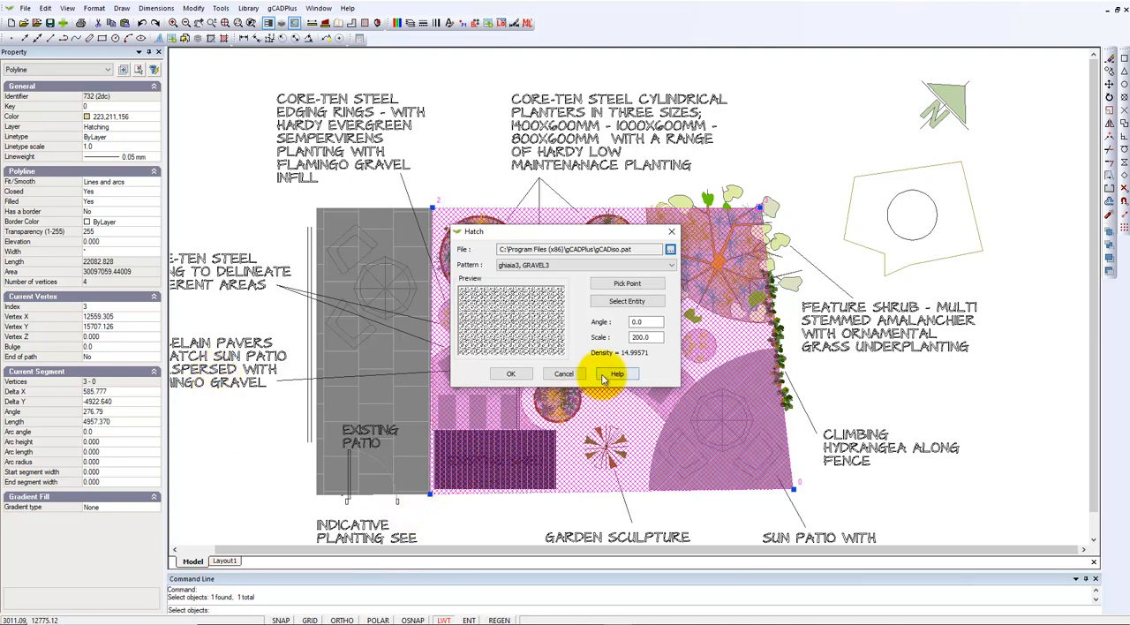
Set the hatch scale to 500 and apply the GRAVEL3 hatch to the beige garden area
click(650, 337)
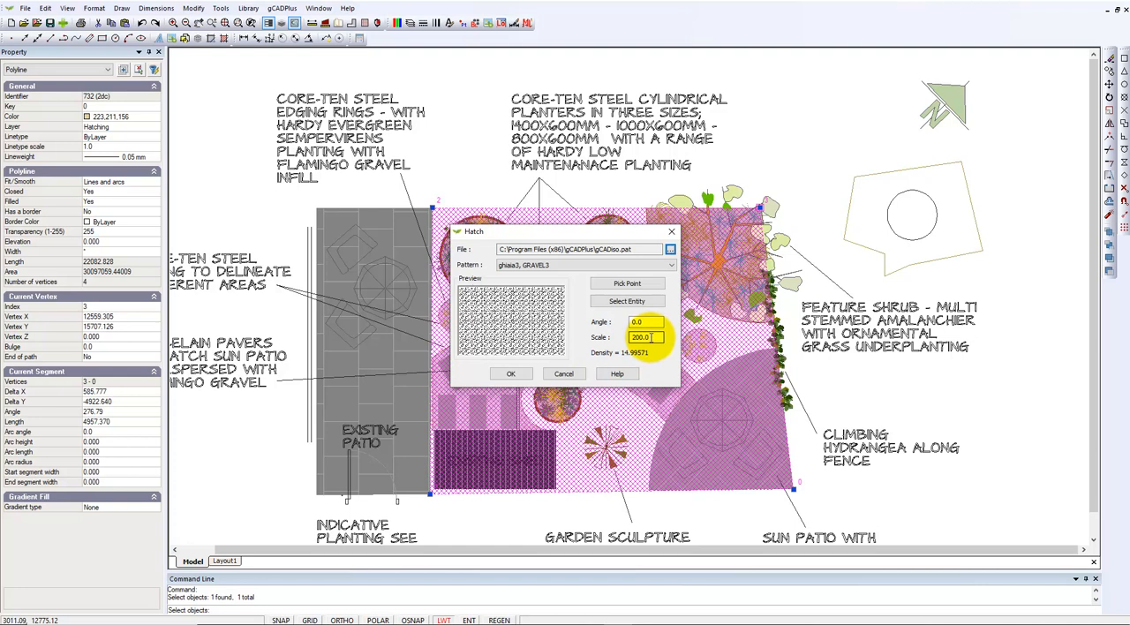
click(658, 338)
key(BackSpace)
key(BackSpace)
key(BackSpace)
key(BackSpace)
key(BackSpace)
text(500)
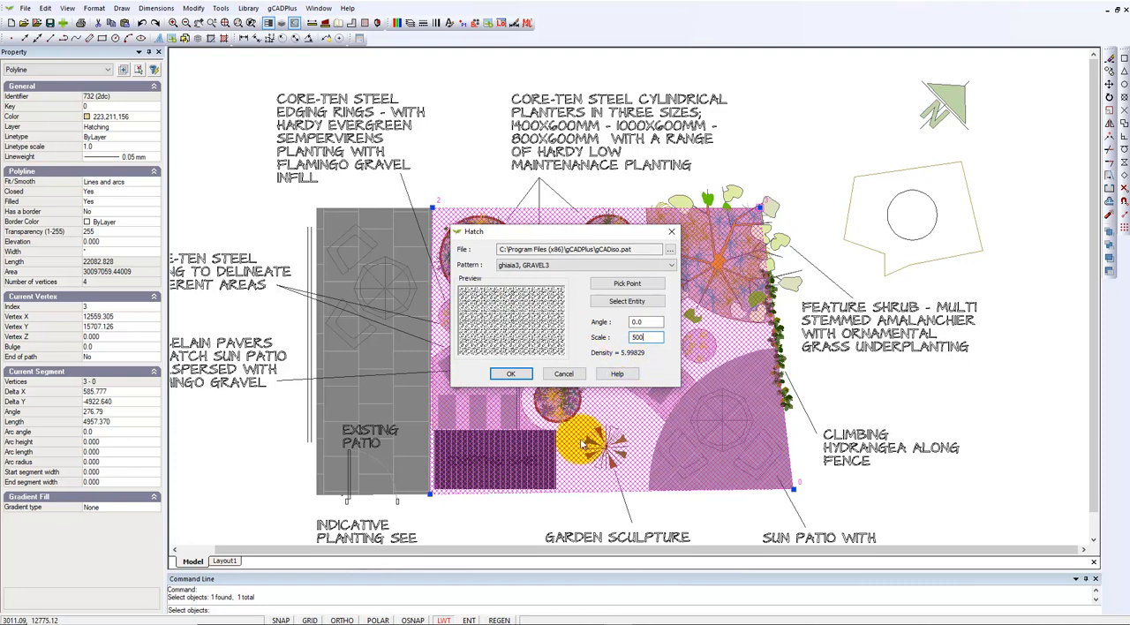
click(512, 374)
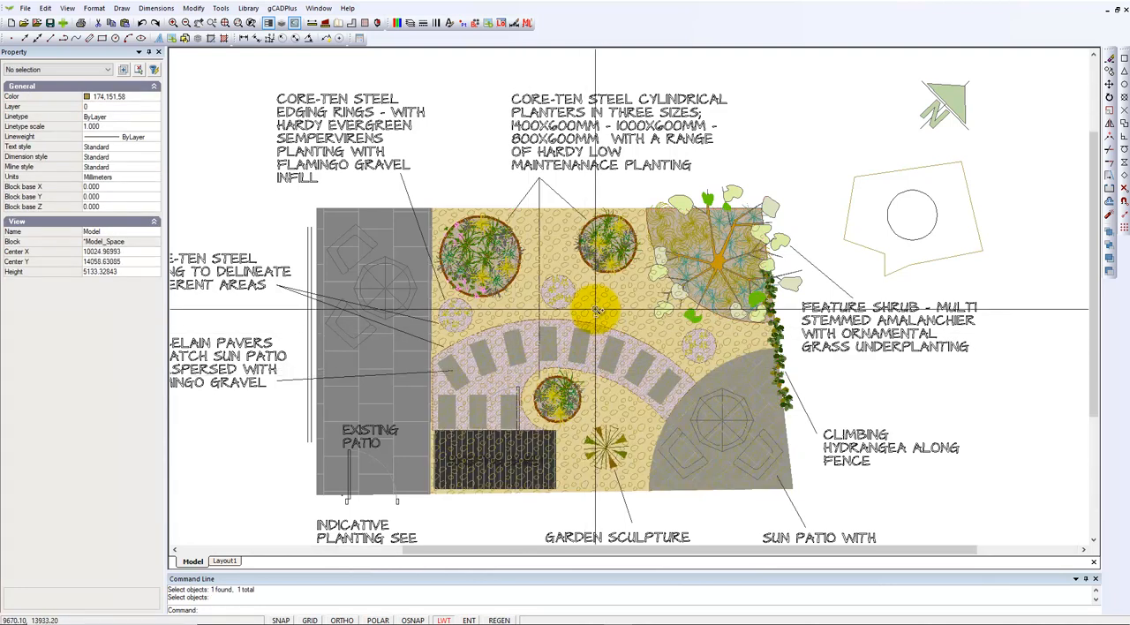
Examine the new gravel hatch up close and compare its properties with those of the small planting circles' hatch
scroll(596, 311, up, 3)
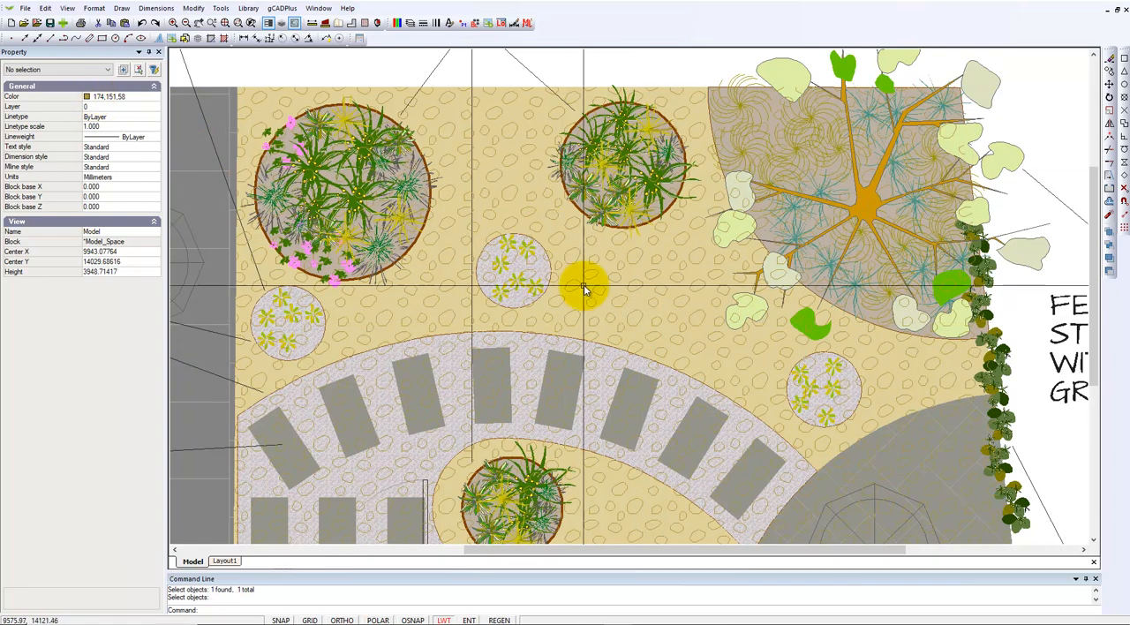
scroll(605, 309, down, 2)
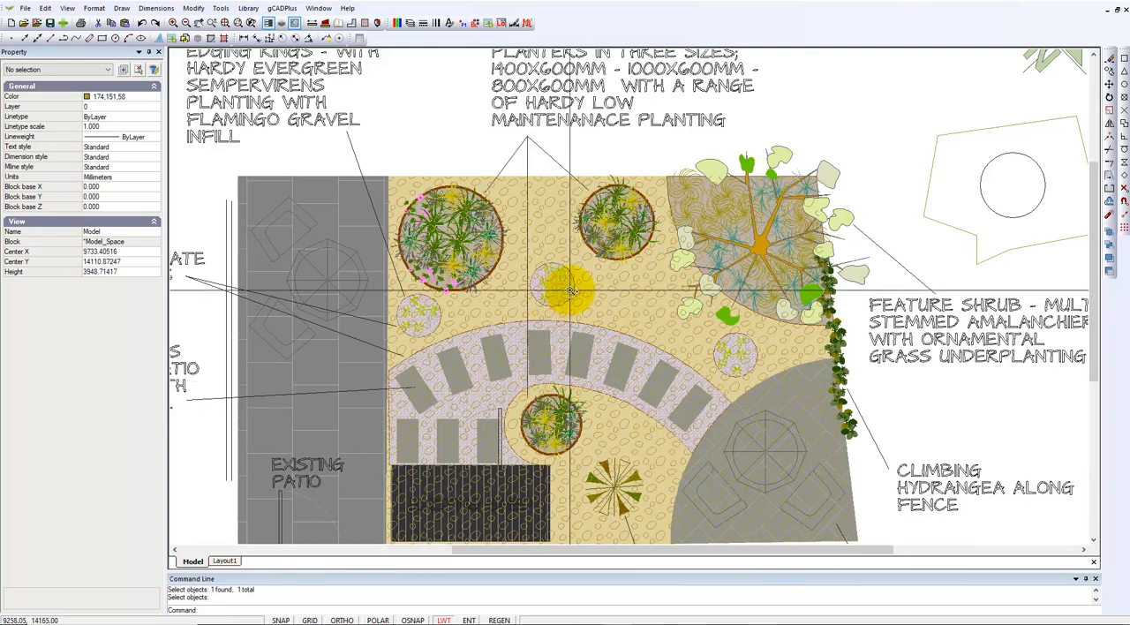
scroll(557, 302, up, 3)
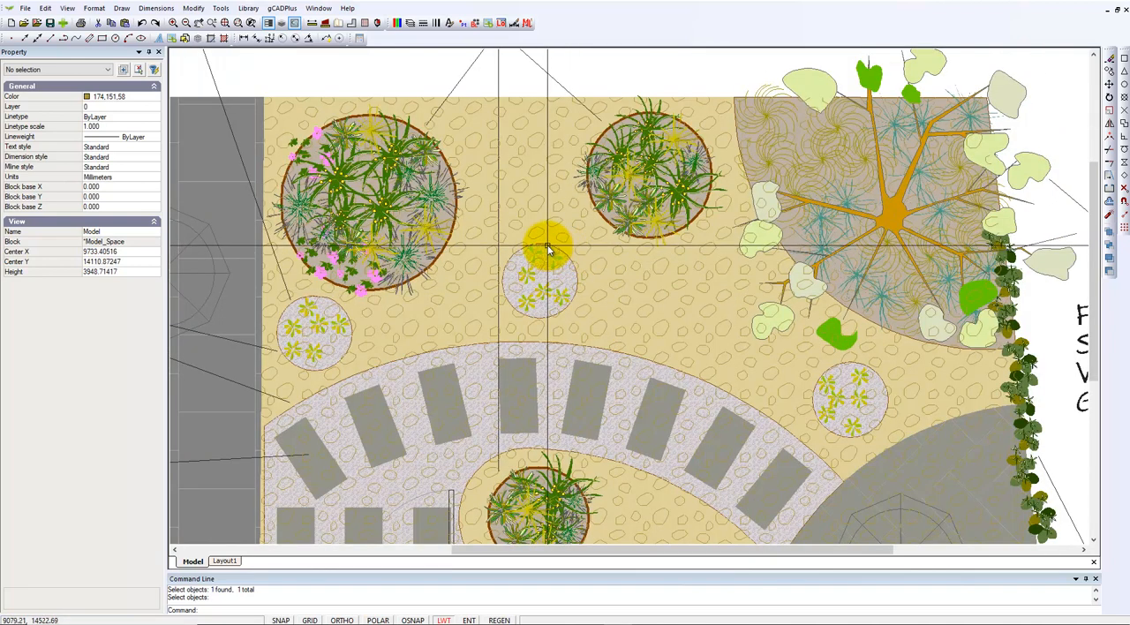
click(547, 250)
drag(552, 293, 830, 422)
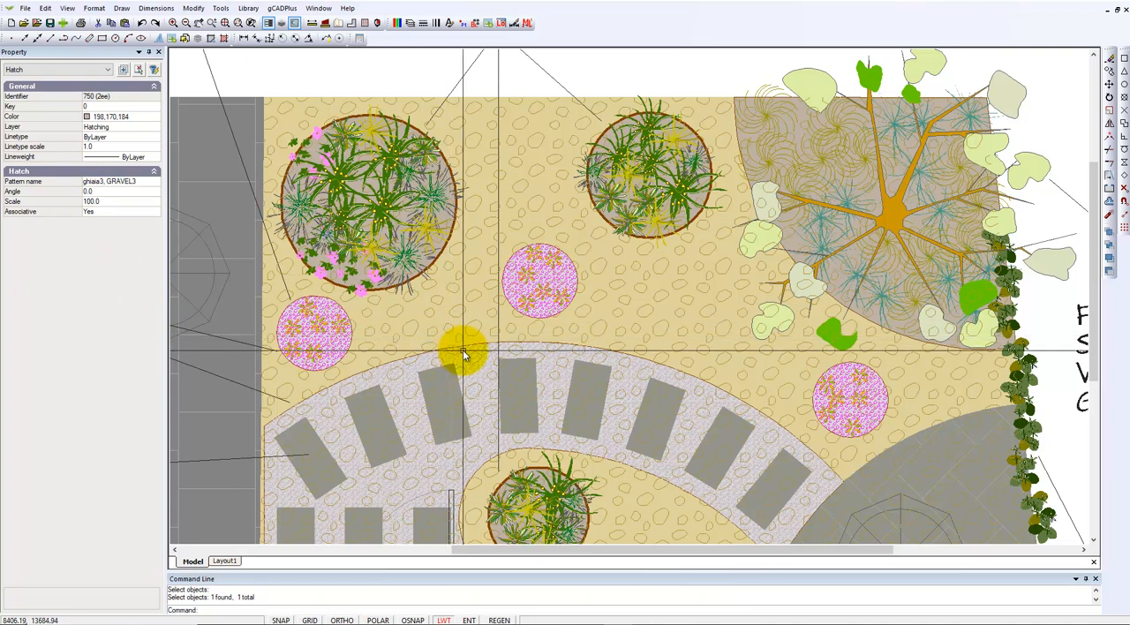
key(Escape)
click(624, 315)
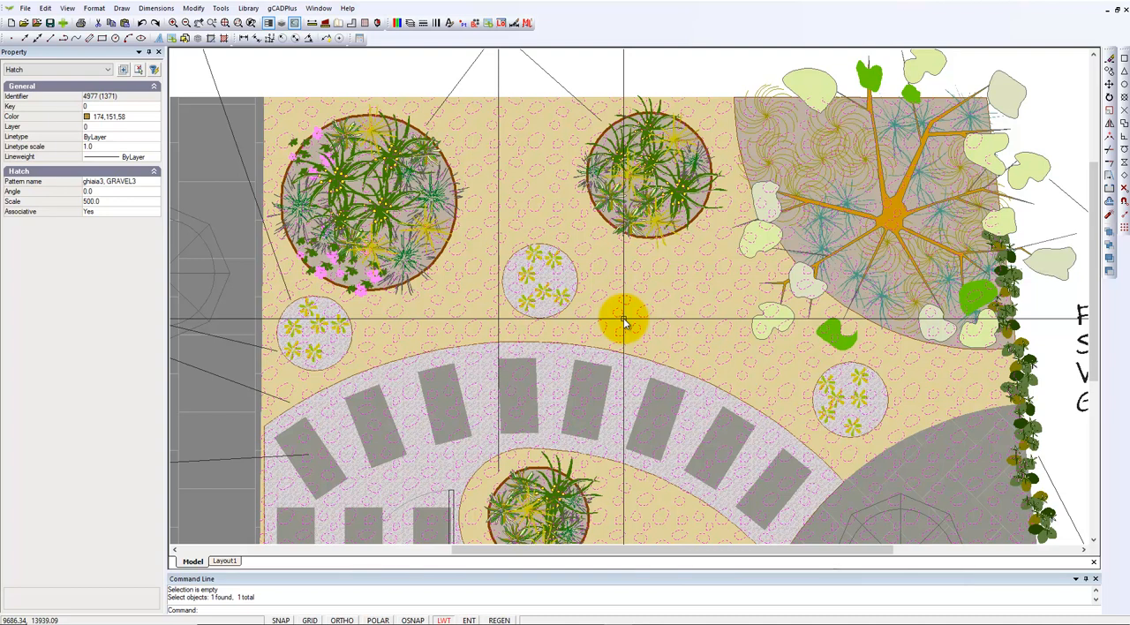
key(Escape)
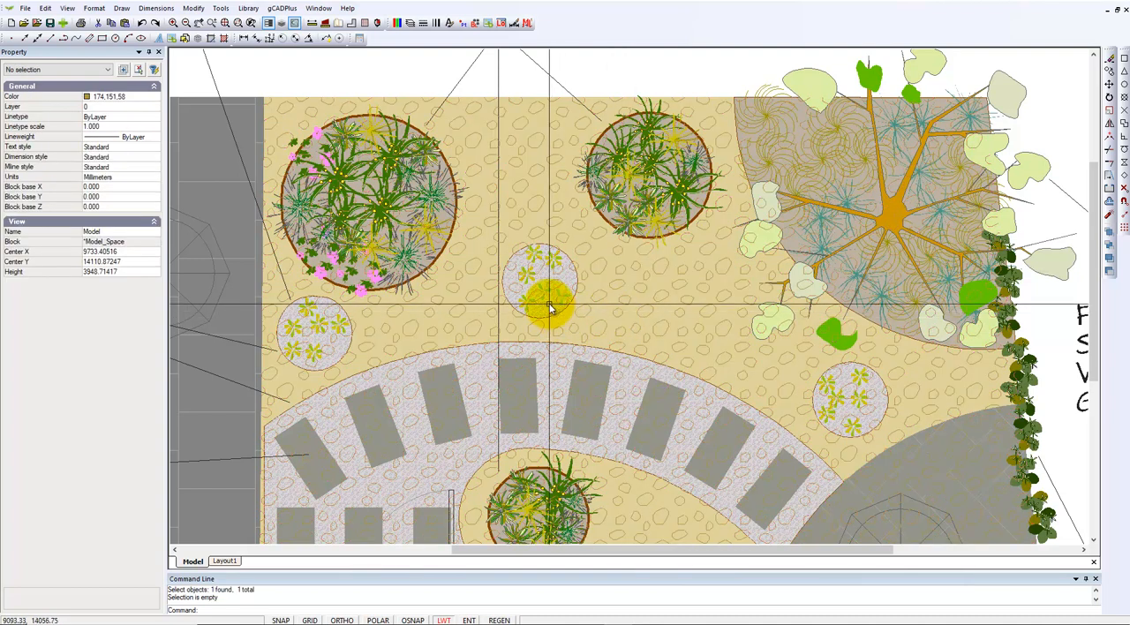
click(549, 307)
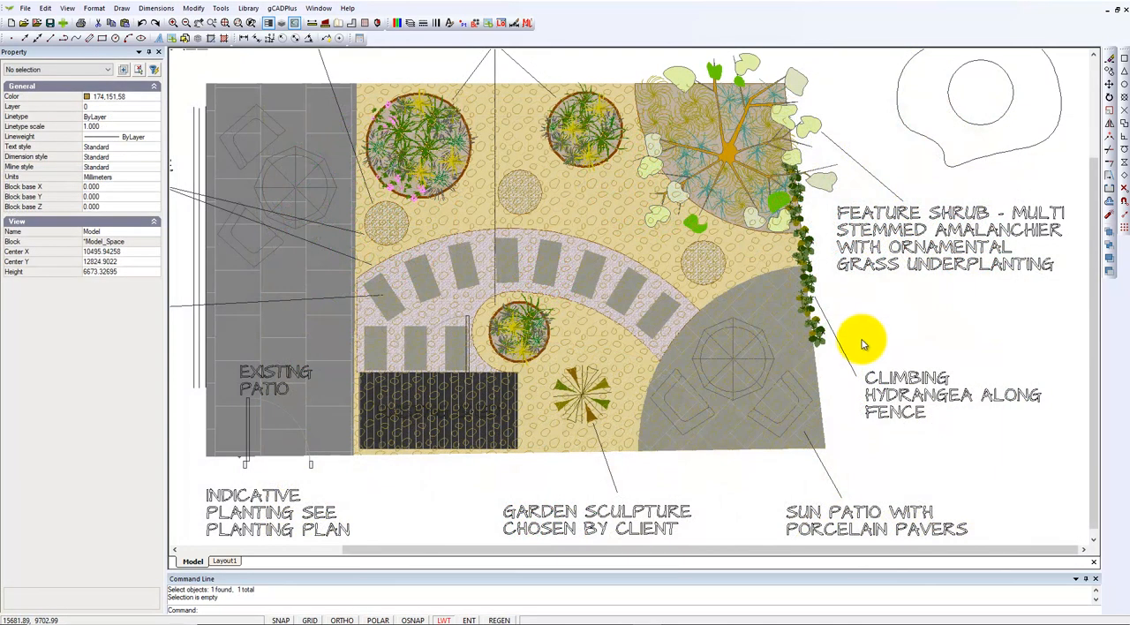
Check the separate hatch properties of the small circle near the sun patio and the gravel surrounding it
scroll(704, 280, up, 3)
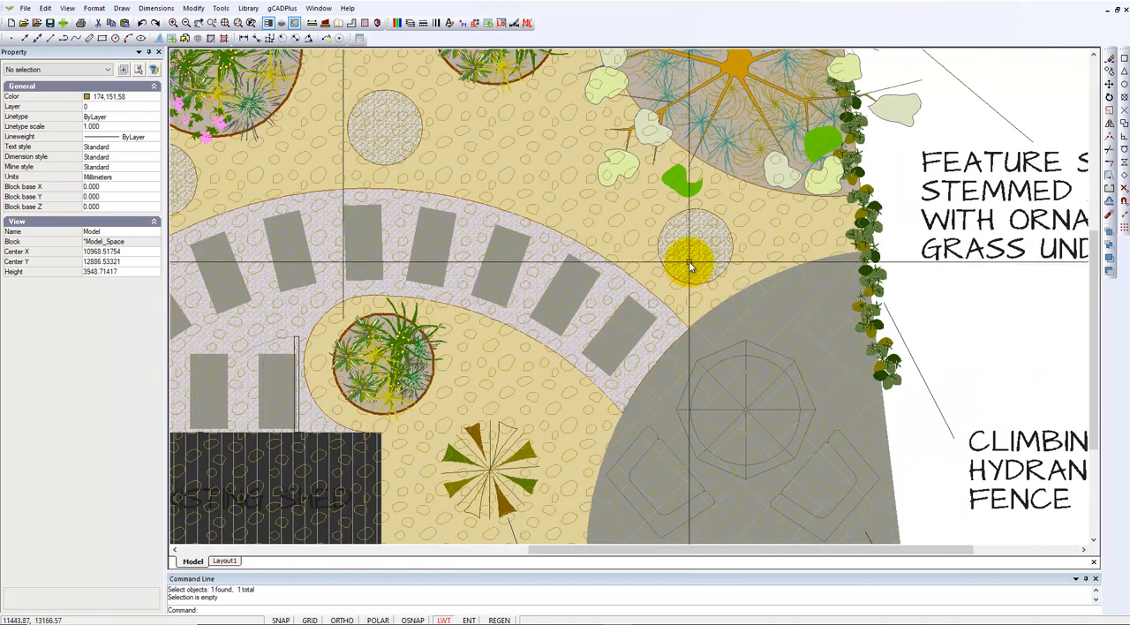
click(690, 268)
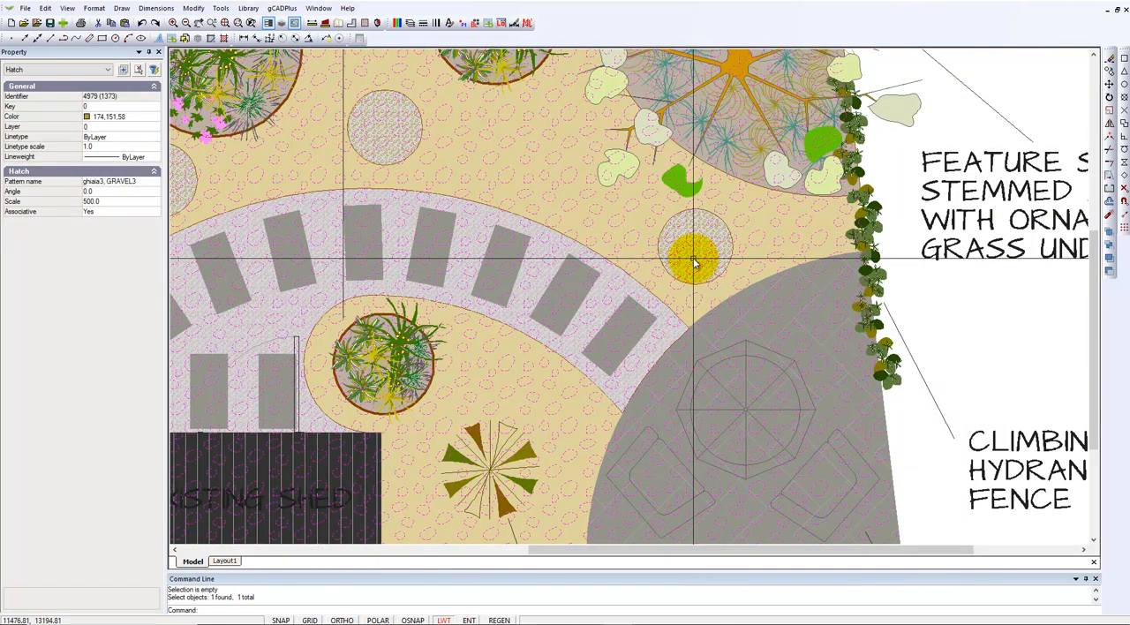
key(Escape)
click(693, 259)
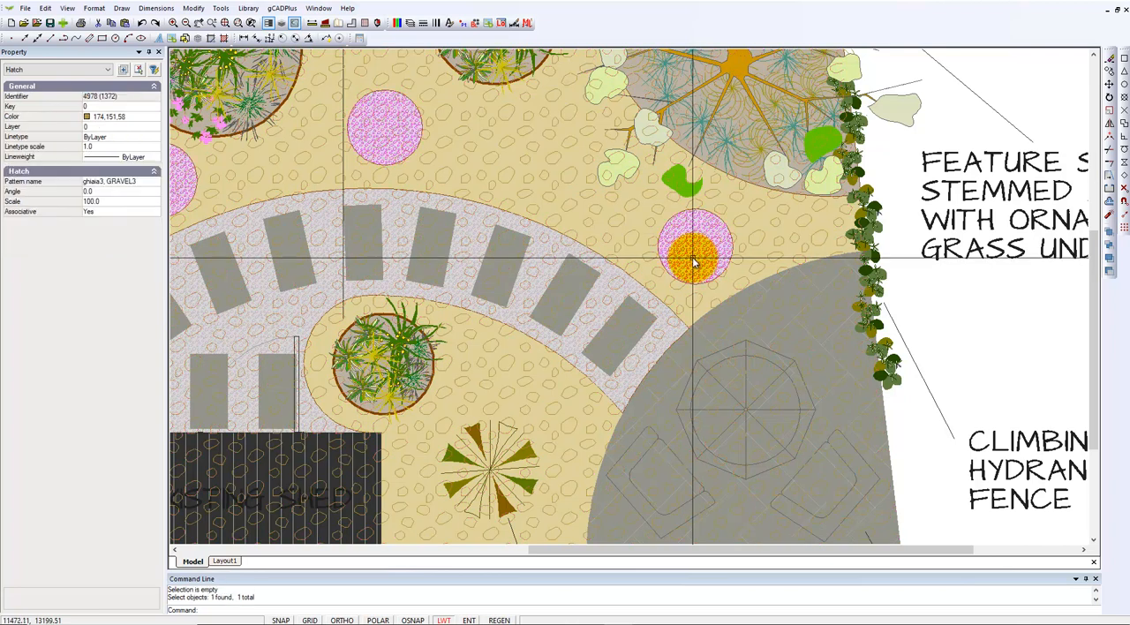
drag(693, 259, 737, 284)
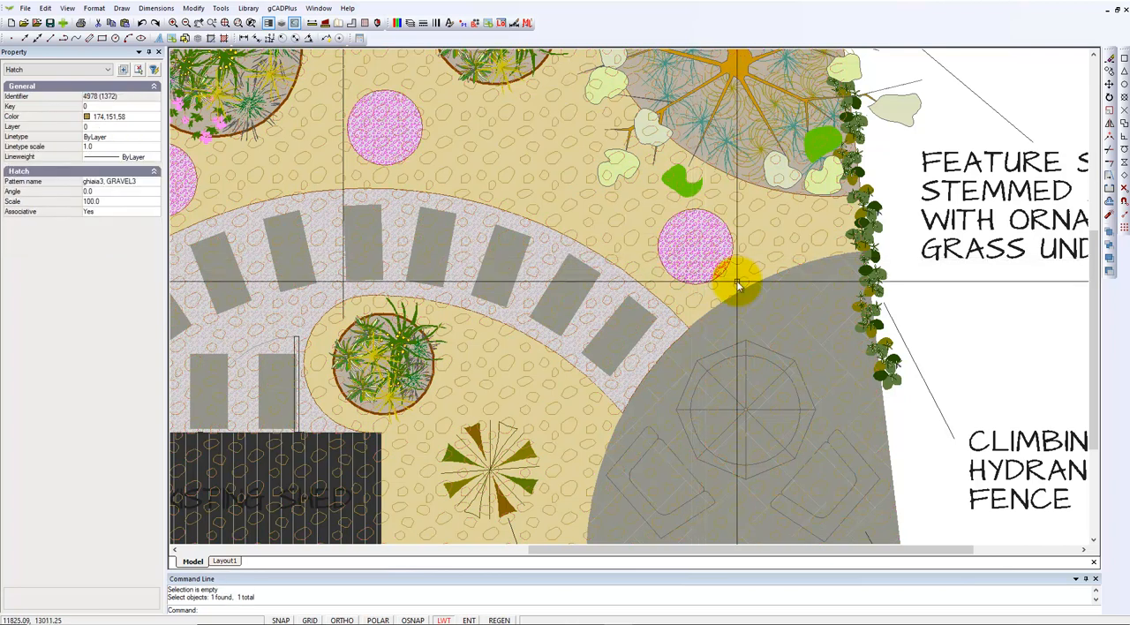
key(Escape)
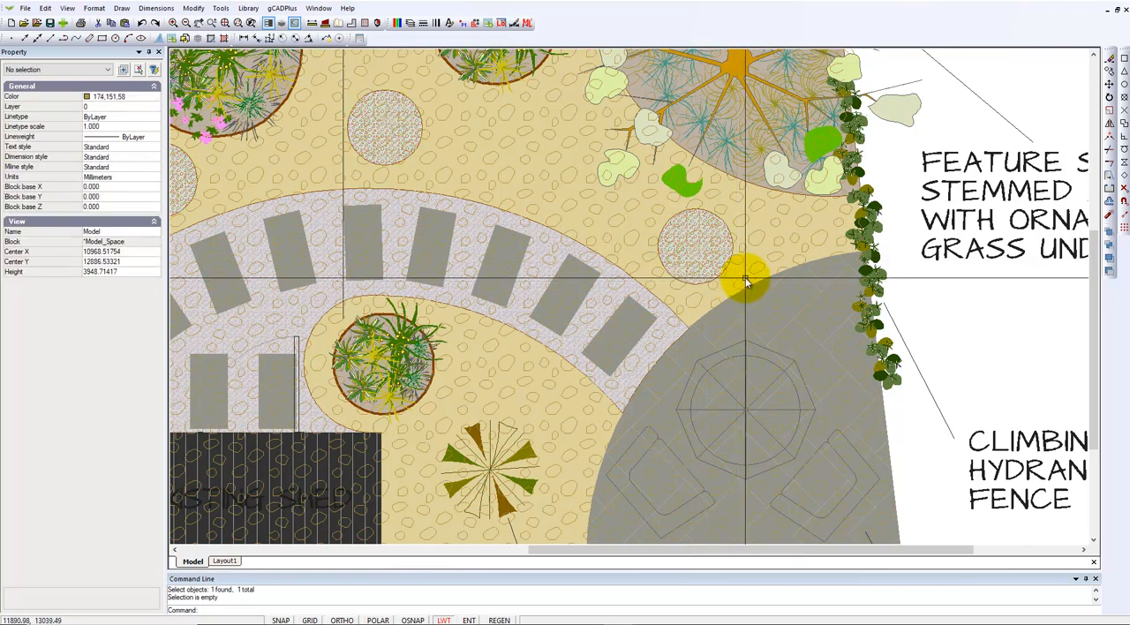
click(751, 251)
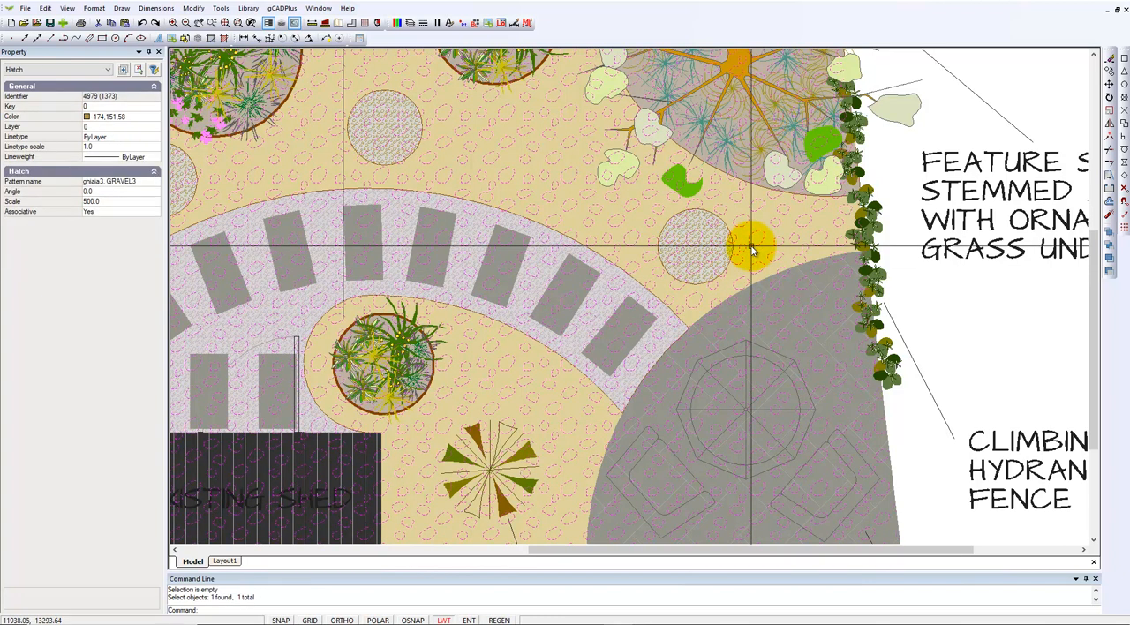
key(Escape)
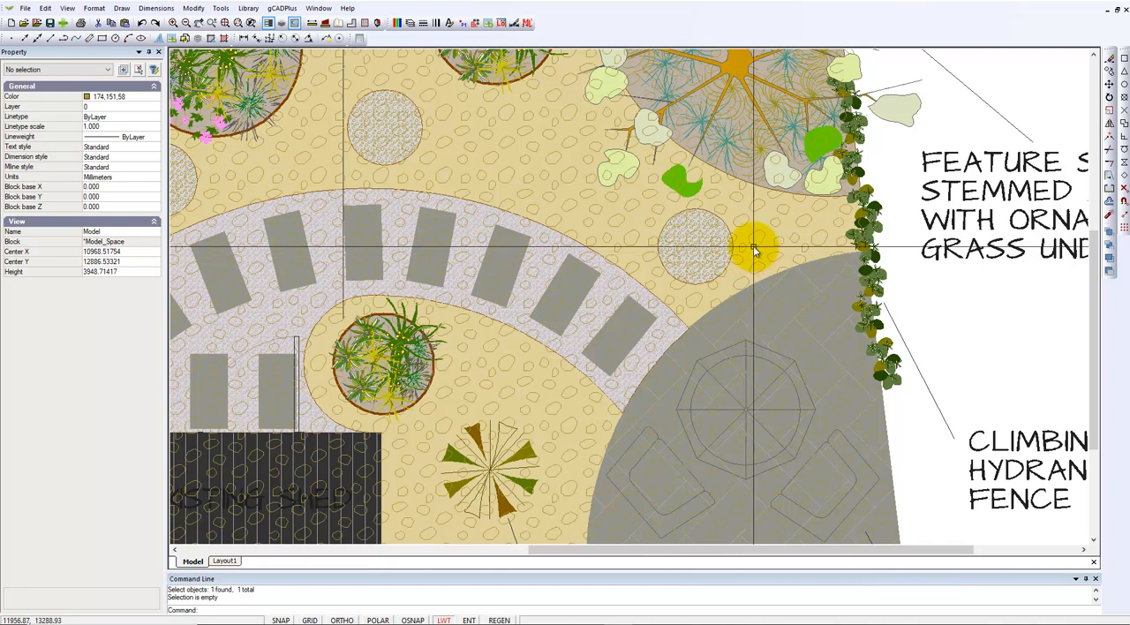
Set the scale of the large gravel hatch over the beige garden area to 200
click(754, 246)
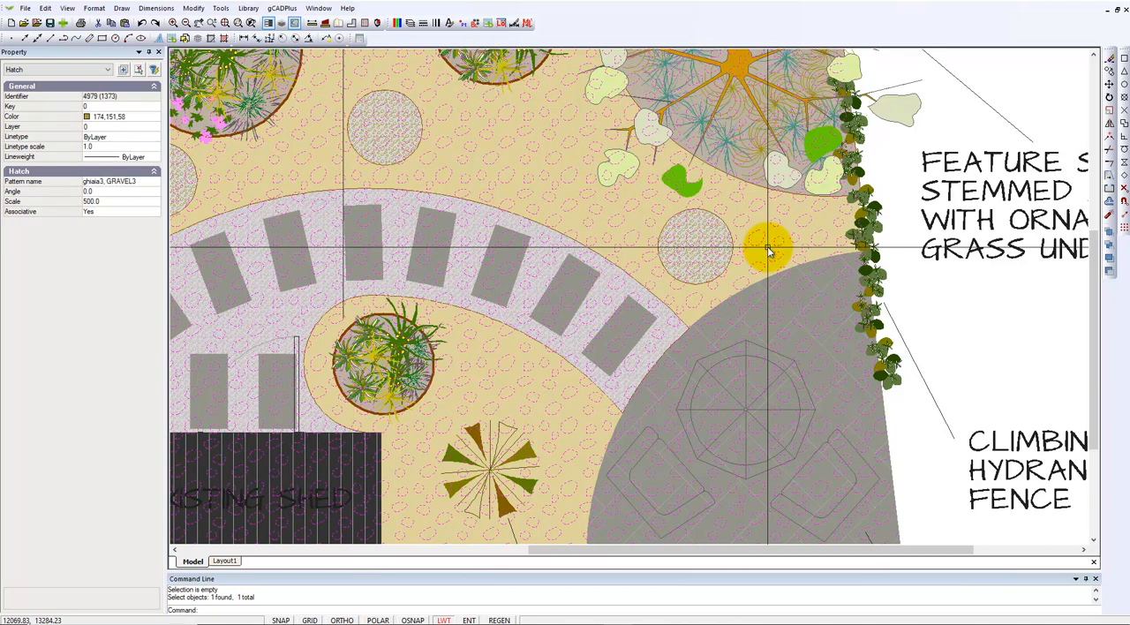
click(122, 201)
text(200)
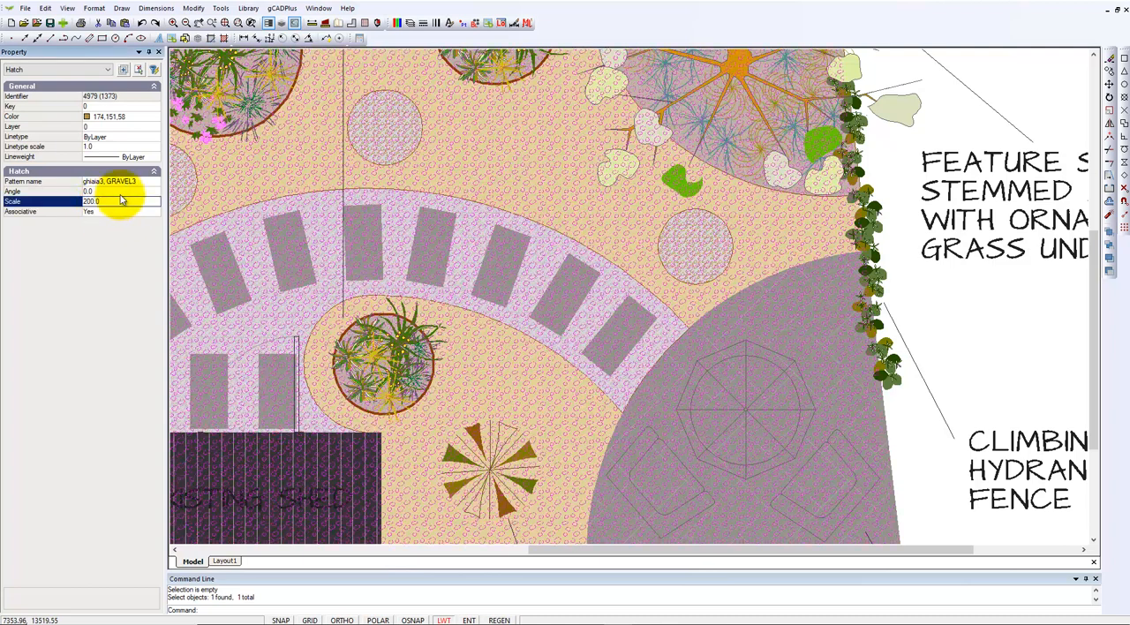
right_click(994, 323)
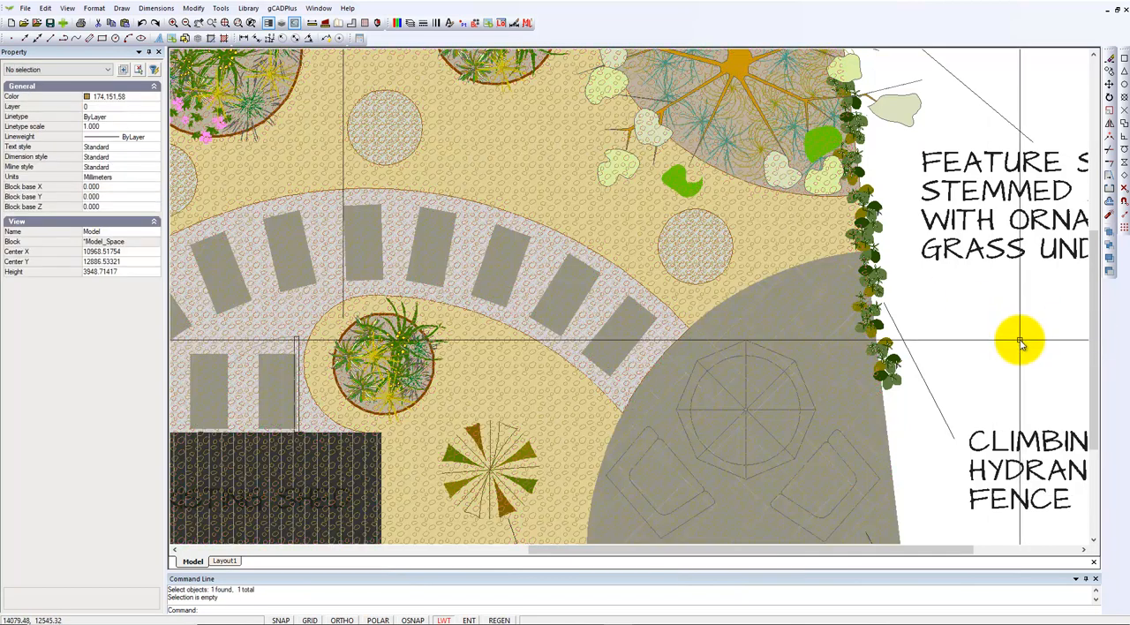
scroll(706, 287, down, 2)
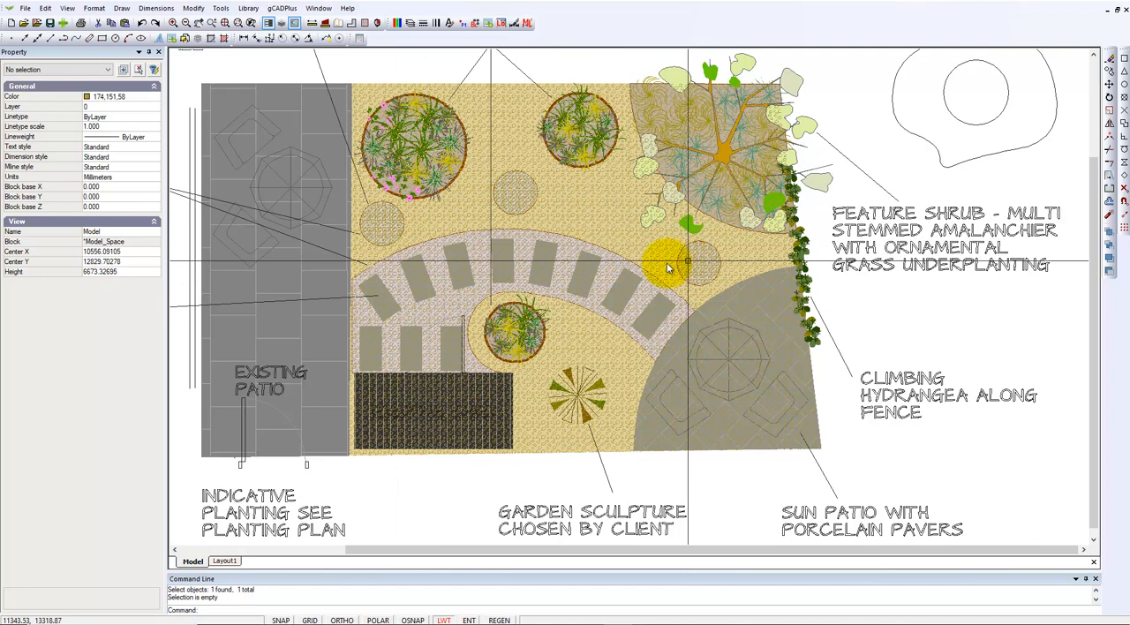
middle_drag(585, 263, 492, 332)
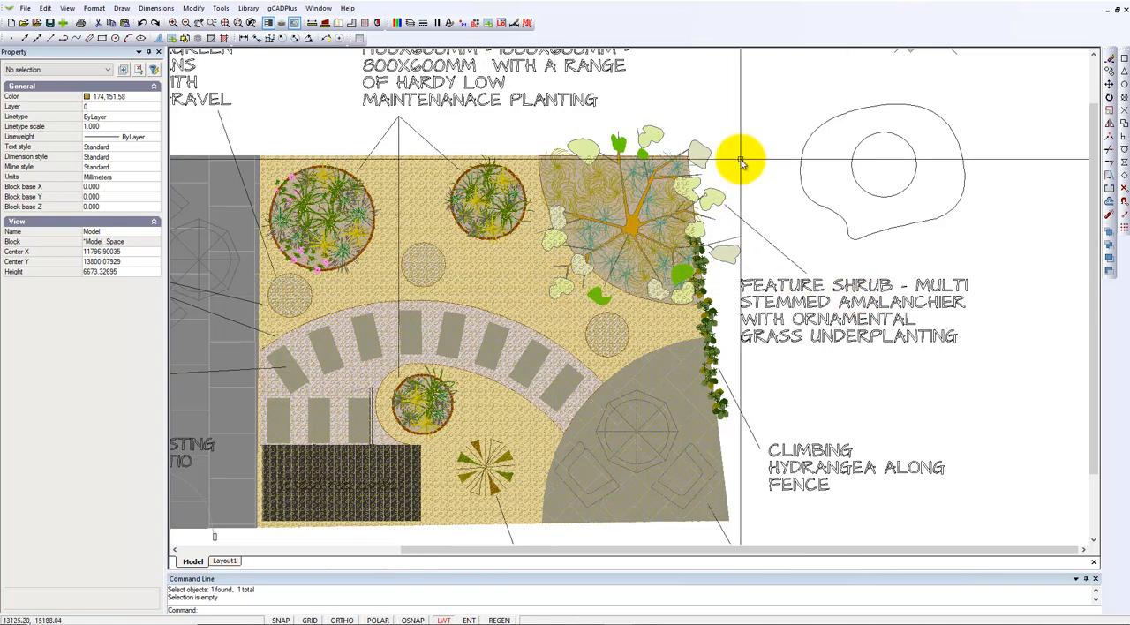
right_click(707, 108)
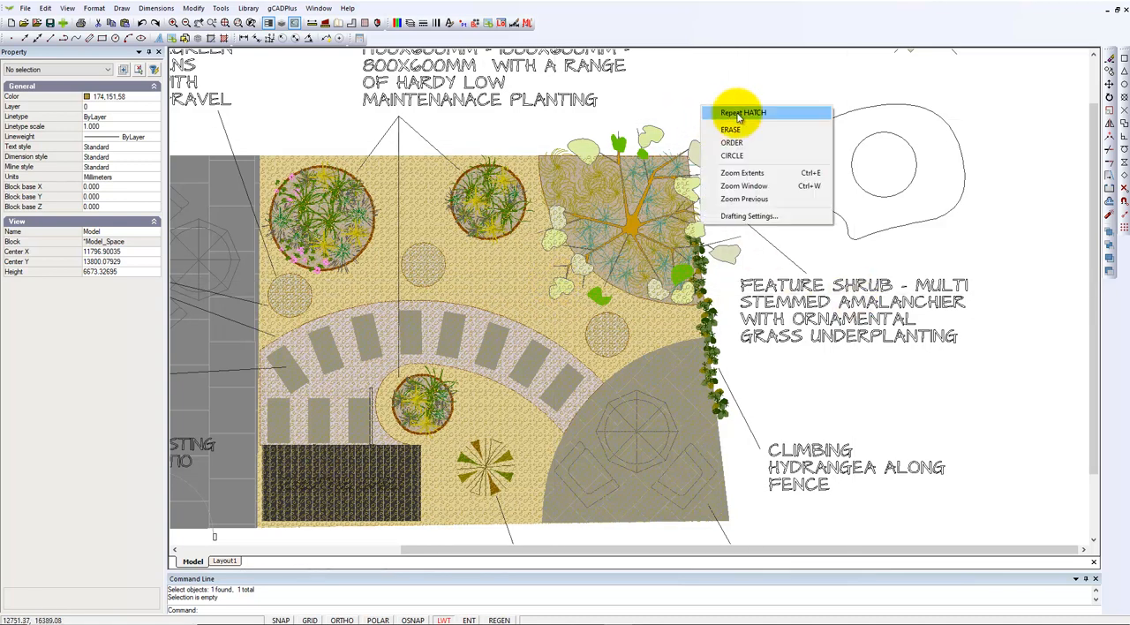
click(738, 113)
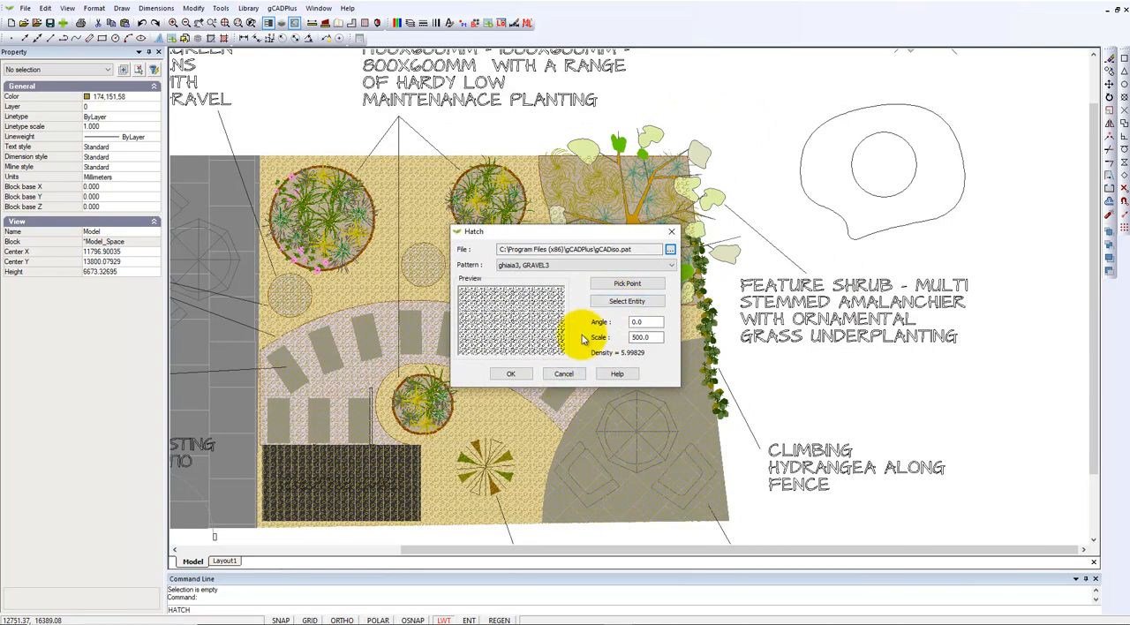
click(623, 288)
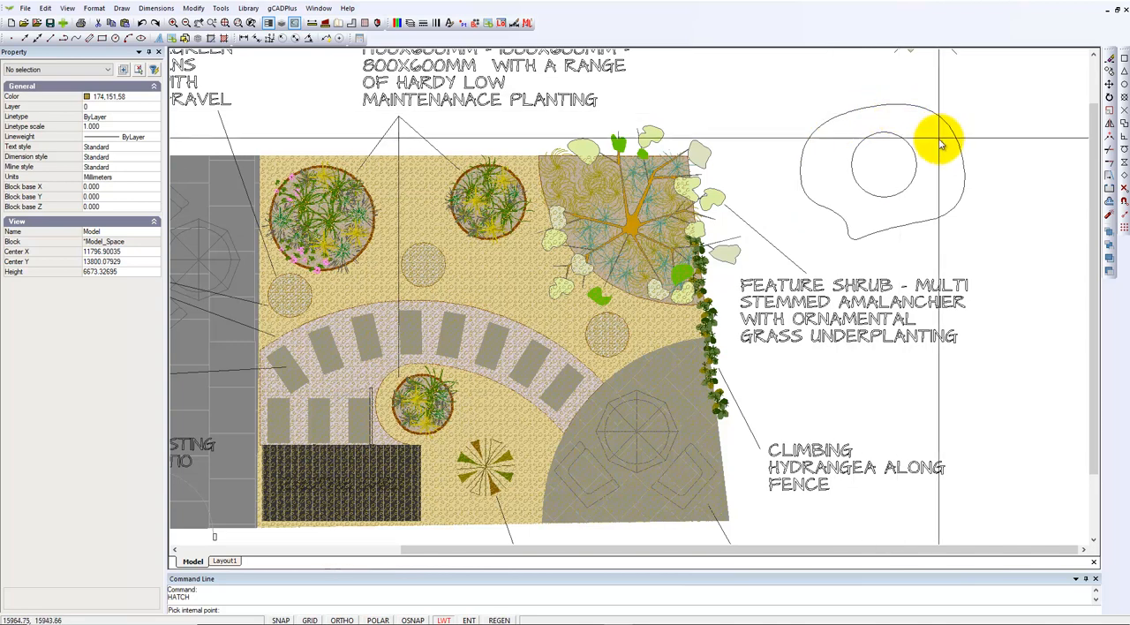
key(Escape)
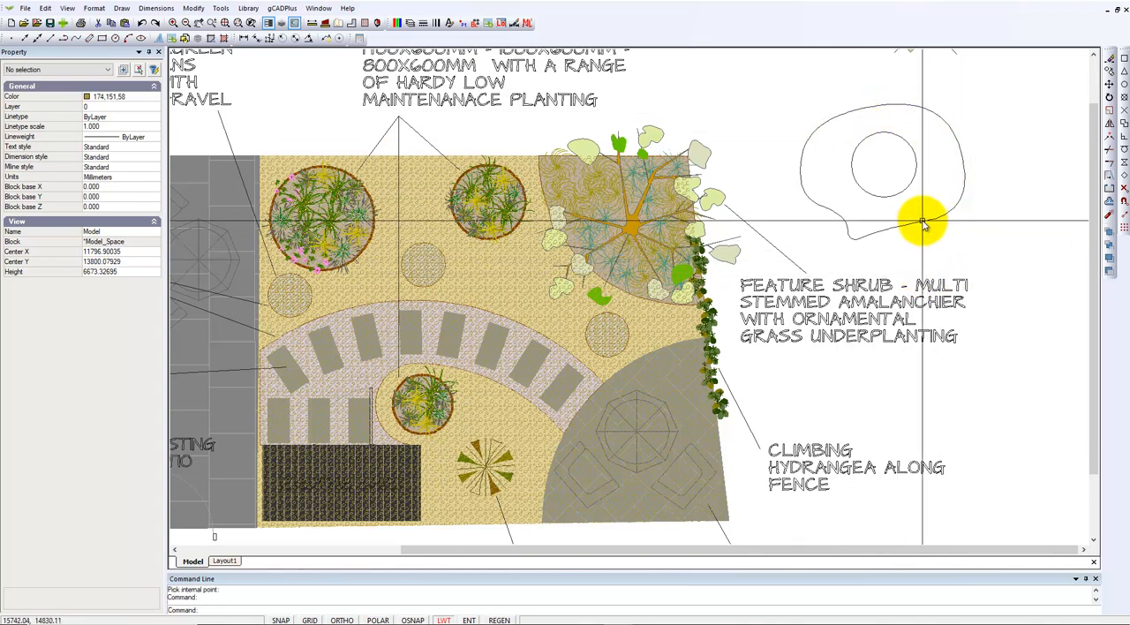
Inspect the properties of the curved closed outline and of the circle inside it
click(923, 223)
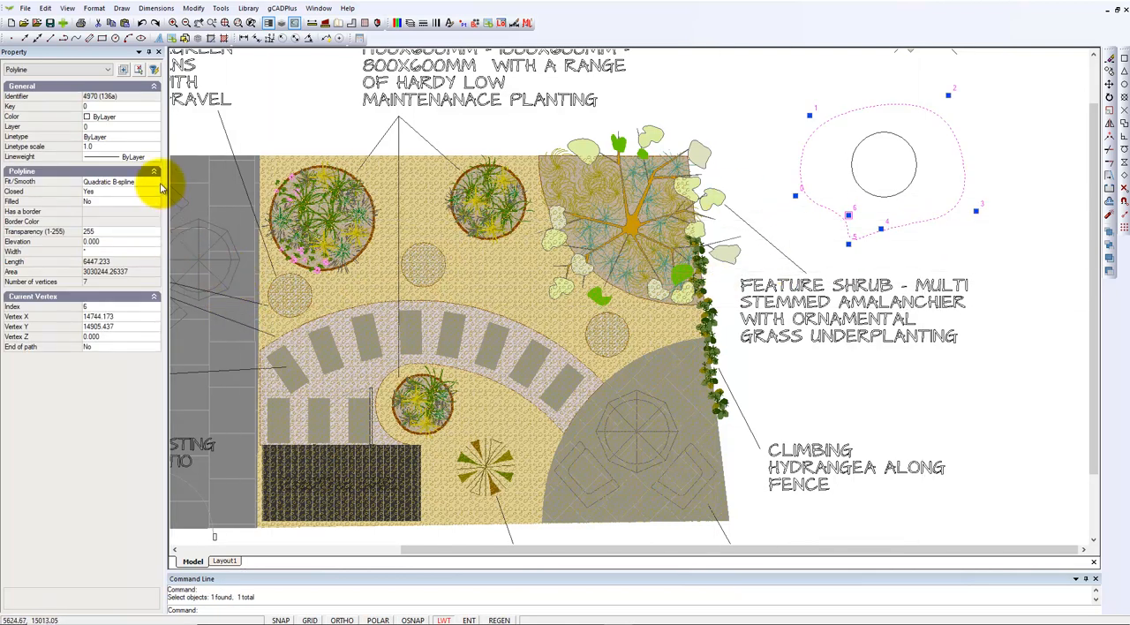
key(Escape)
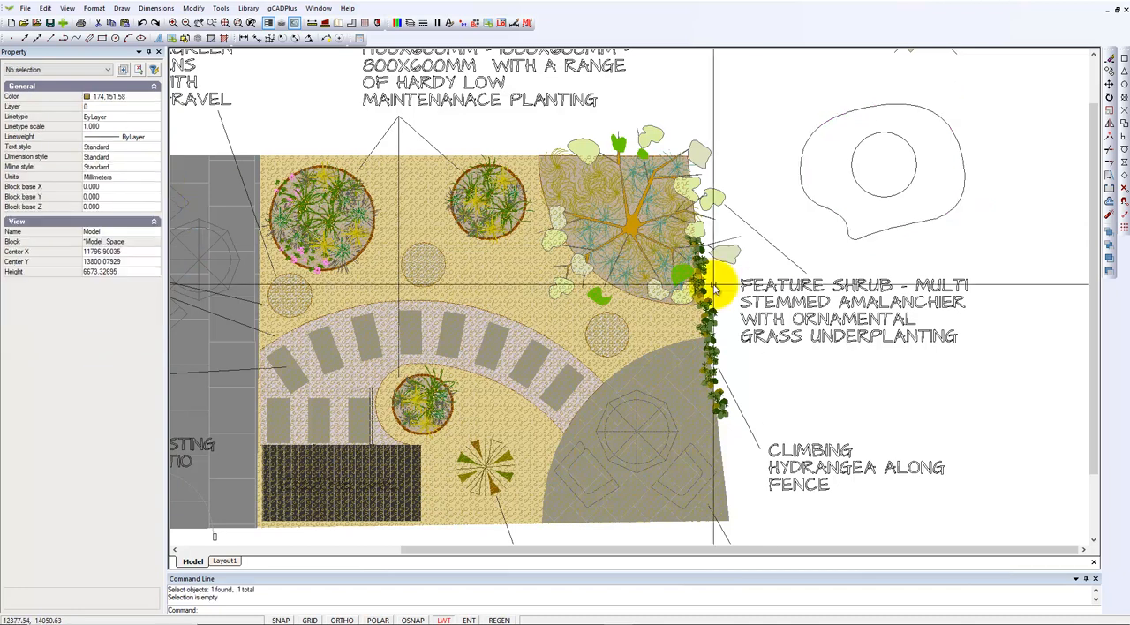
click(908, 191)
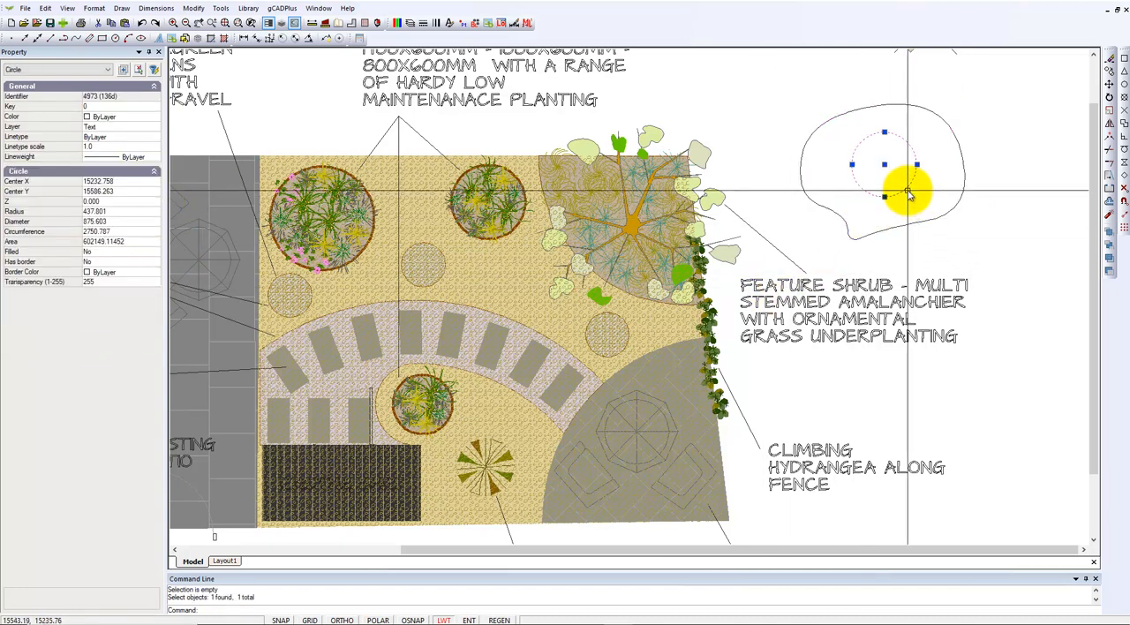
key(Escape)
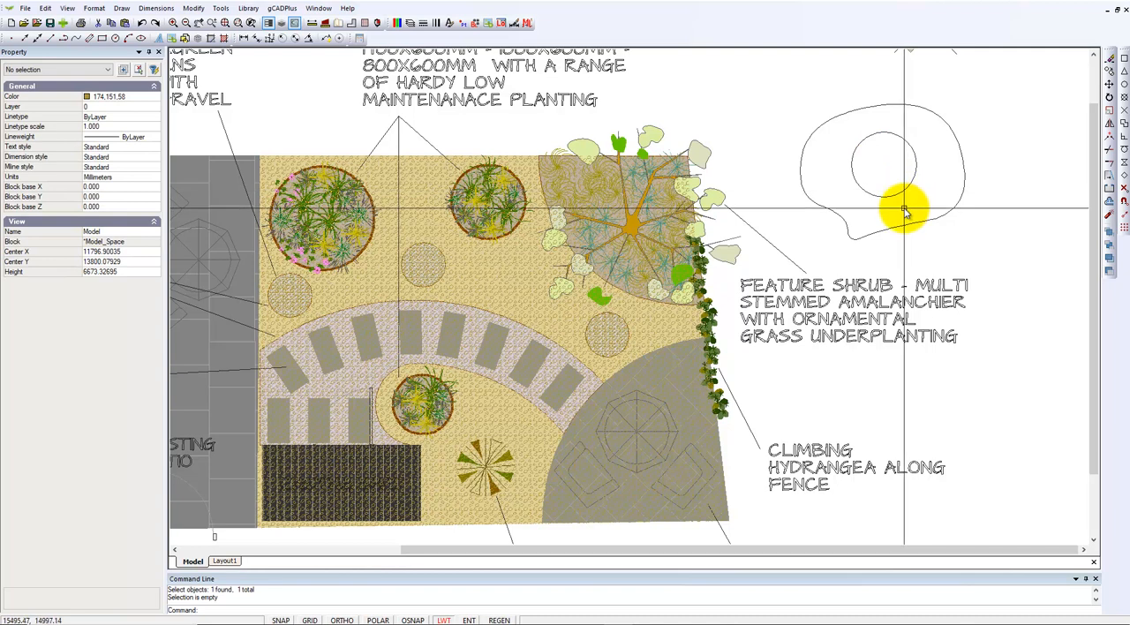
right_click(905, 210)
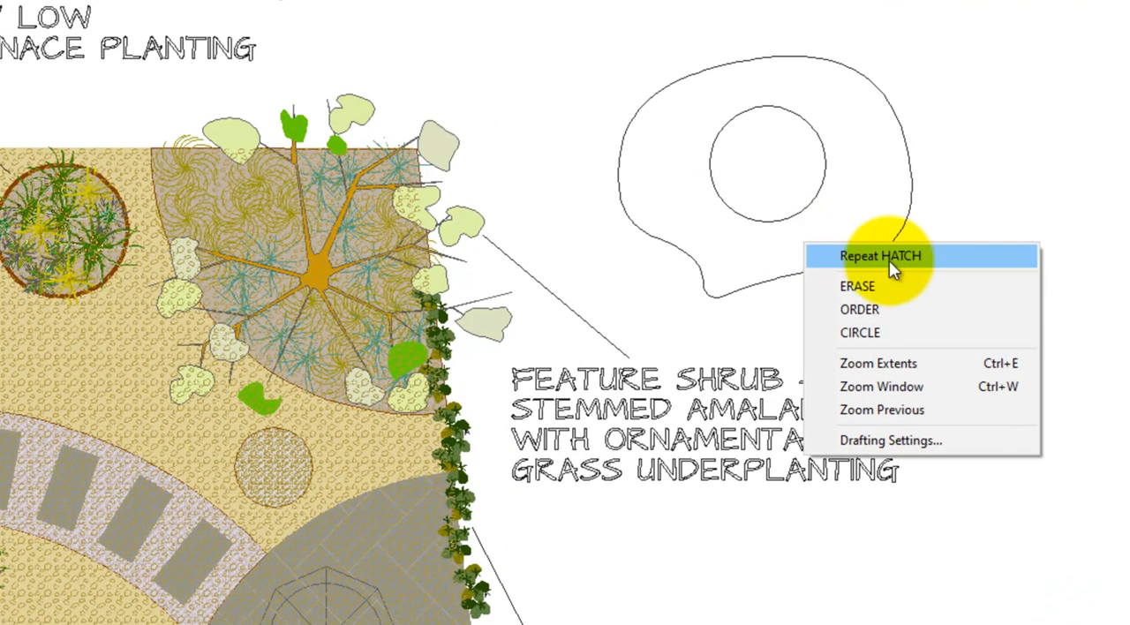
click(922, 221)
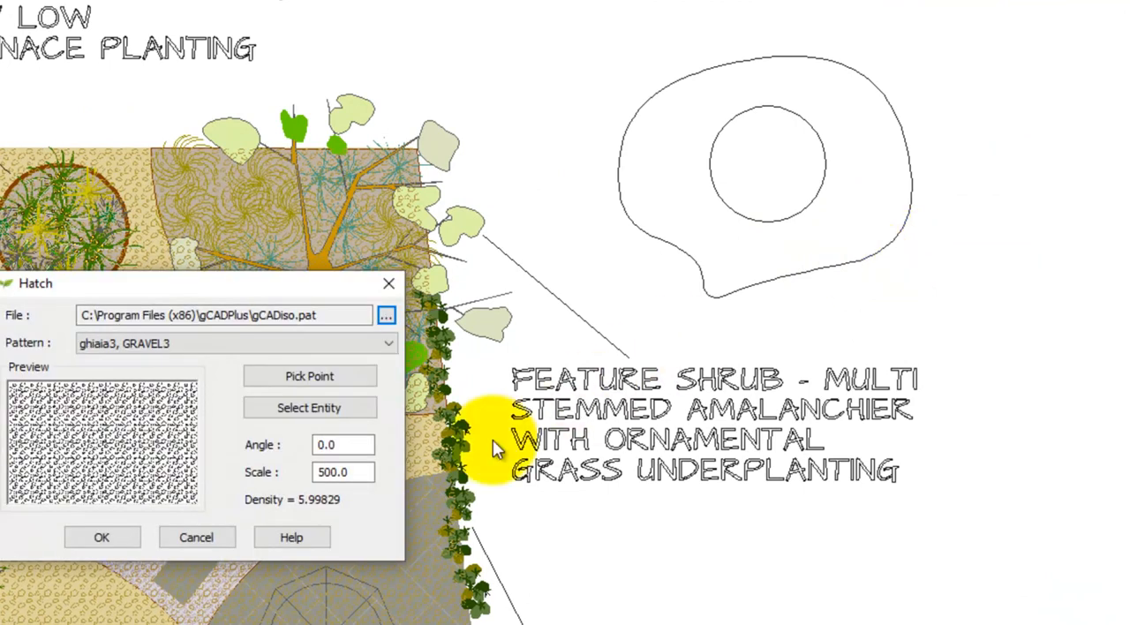
click(329, 376)
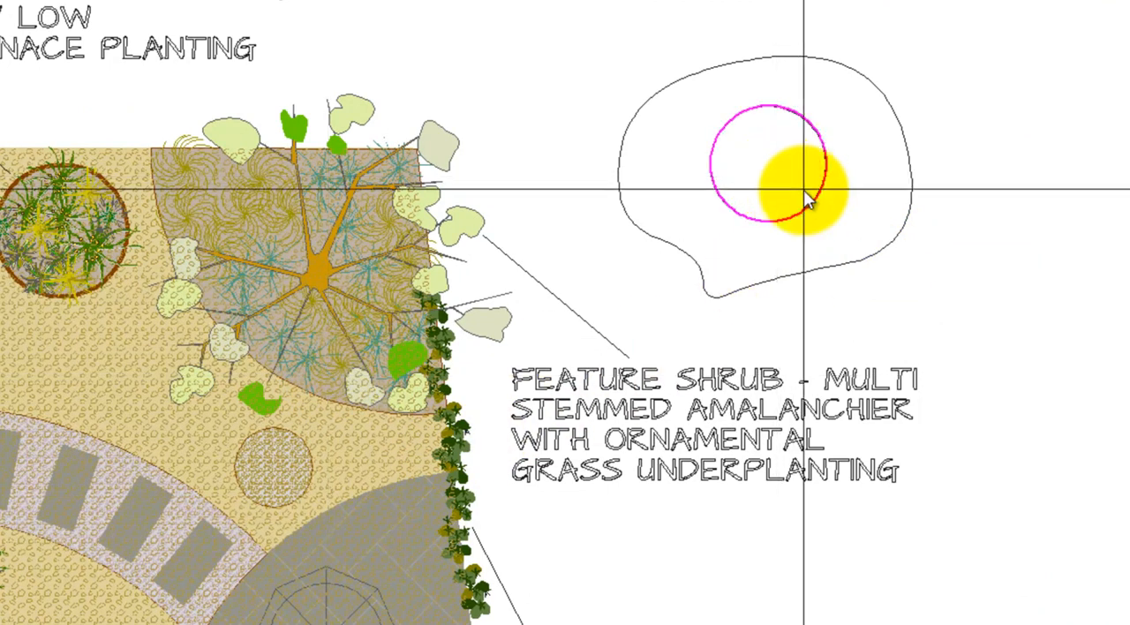
click(787, 245)
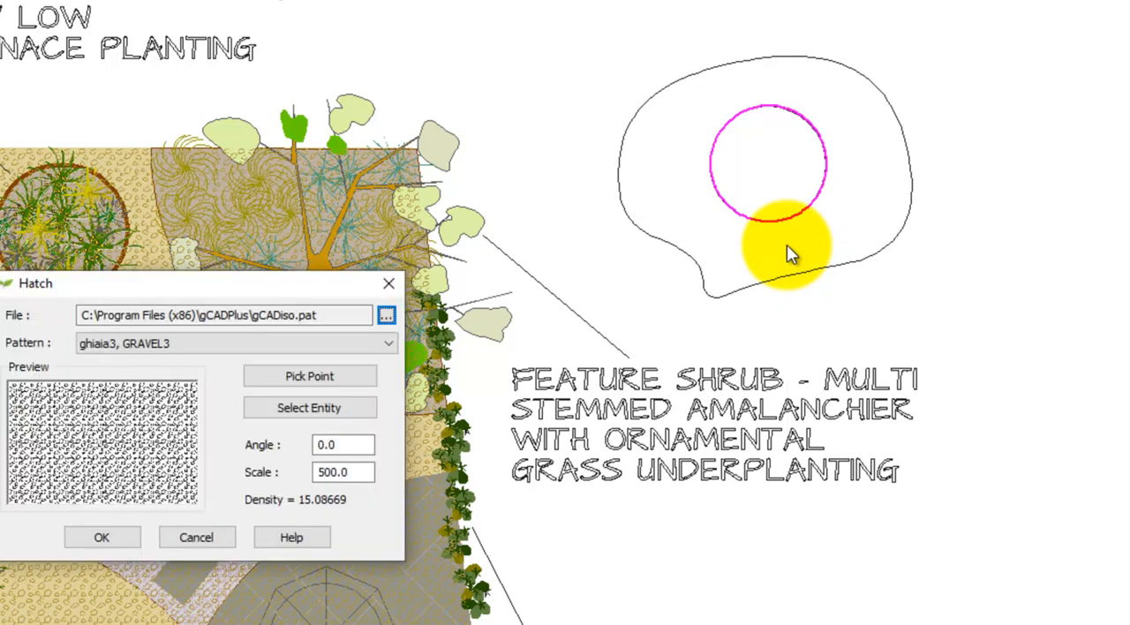
click(196, 538)
click(844, 237)
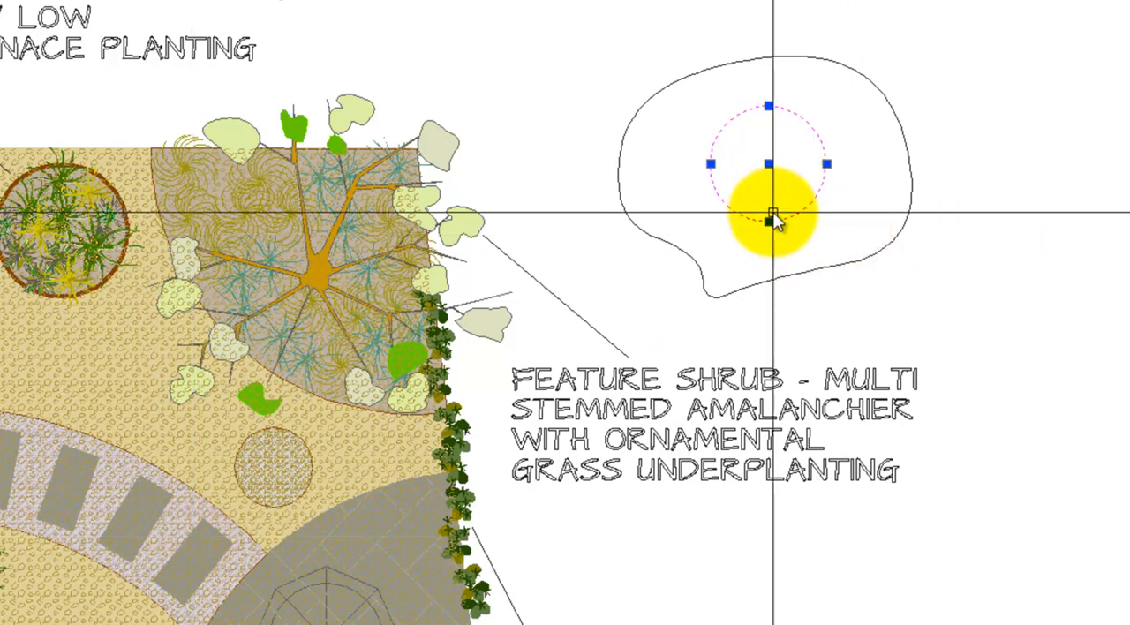
key(Escape)
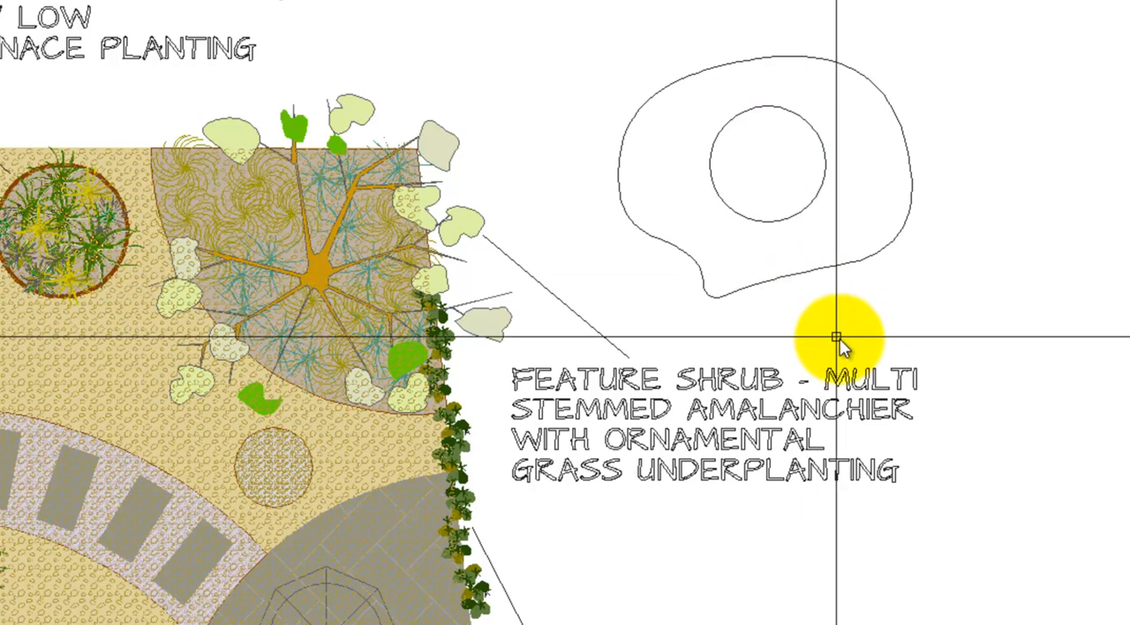
Hatch the circle inside the curved outline with the GRAVEL3 pattern at scale 100, picking a point within the circle
right_click(947, 327)
click(999, 344)
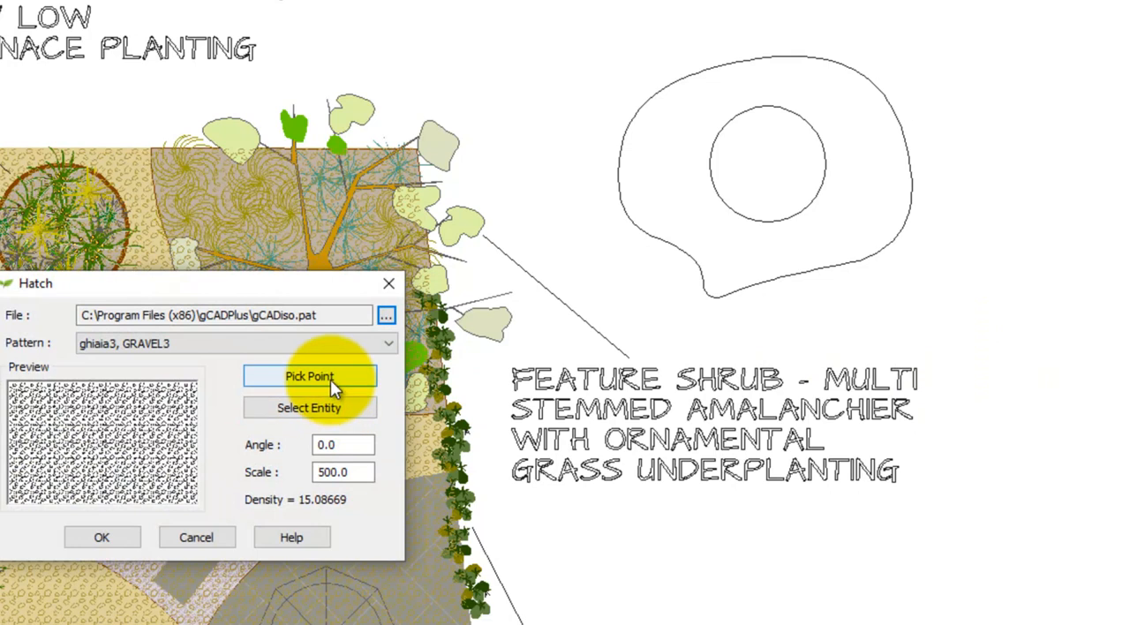
click(332, 377)
click(787, 175)
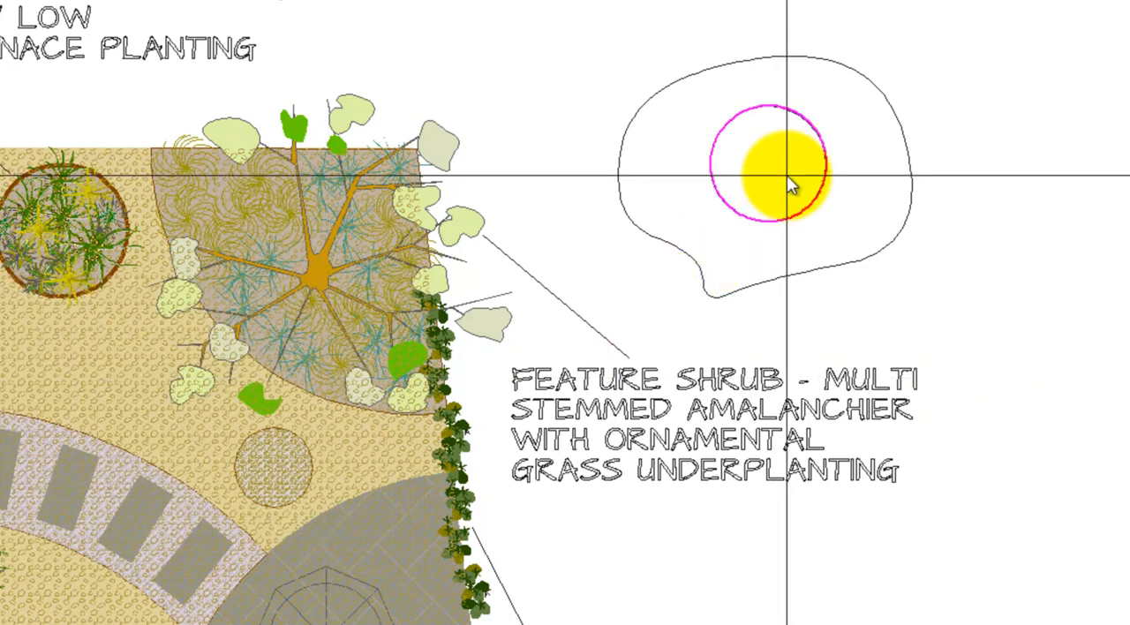
key(Return)
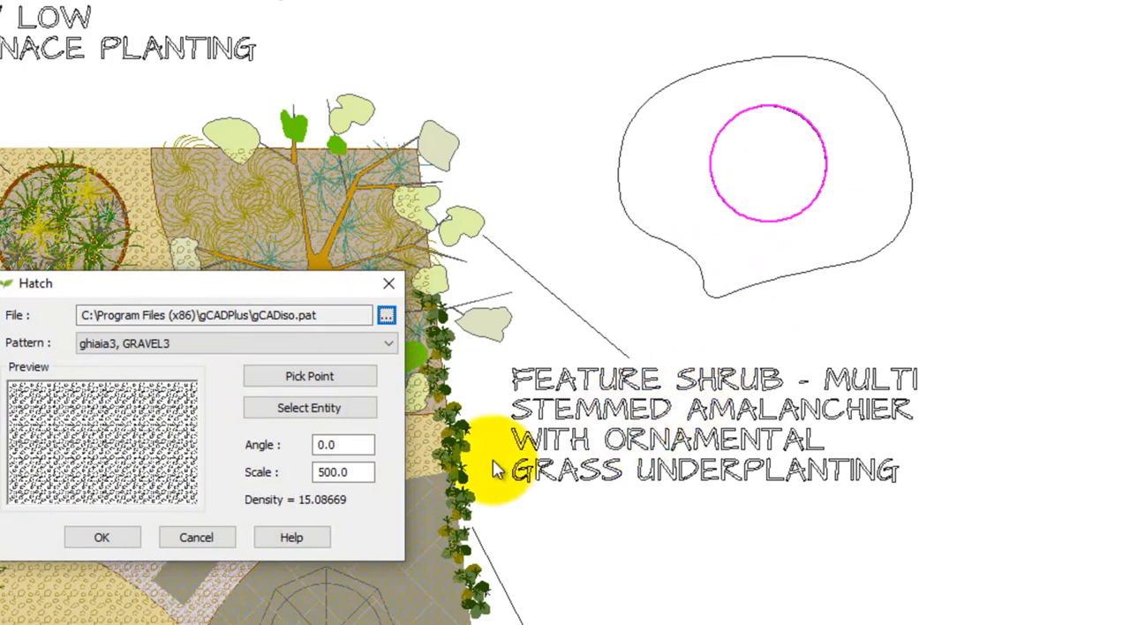
drag(371, 473, 314, 473)
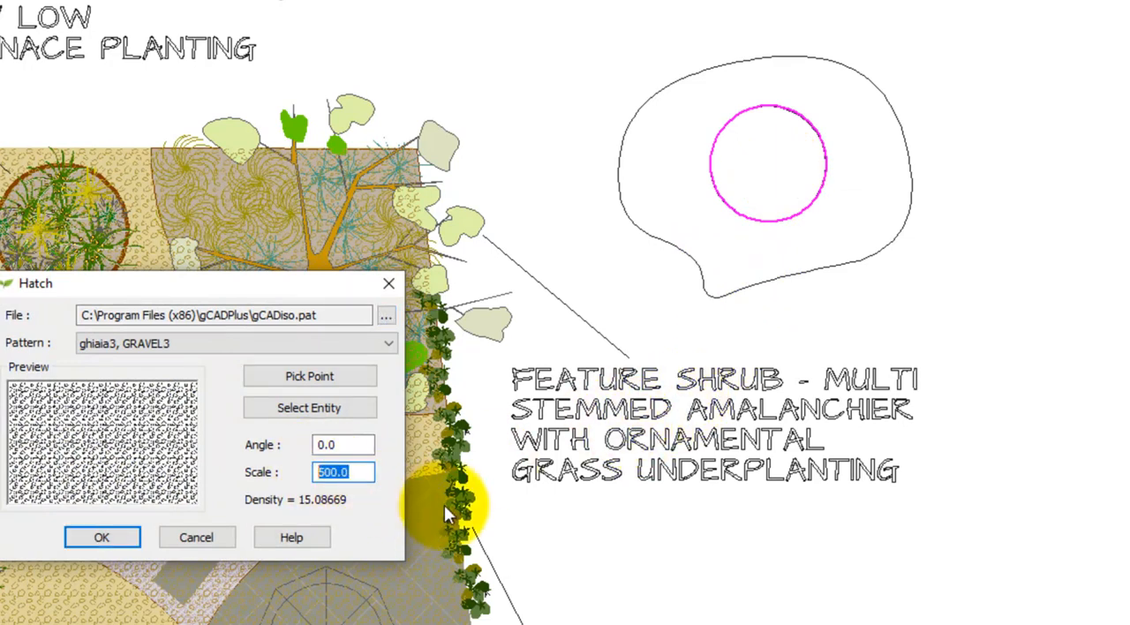
text(100)
key(Return)
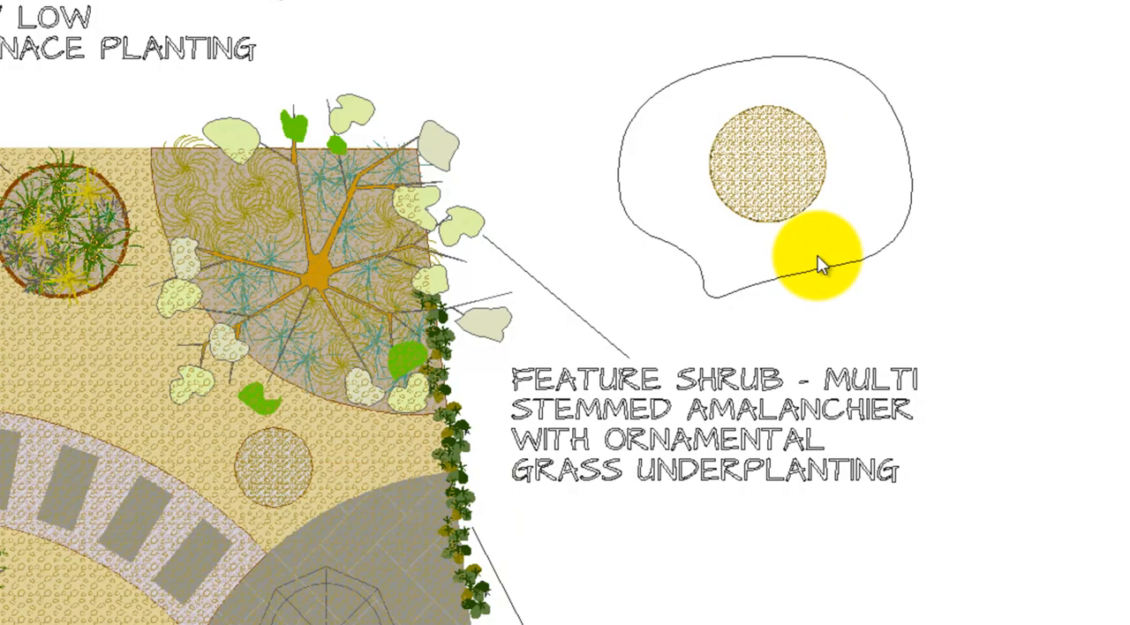
Delete the gravel hatch from the inner circle and the extra boundary outline lying over it, keeping the original circle
scroll(803, 189, up, 4)
click(759, 178)
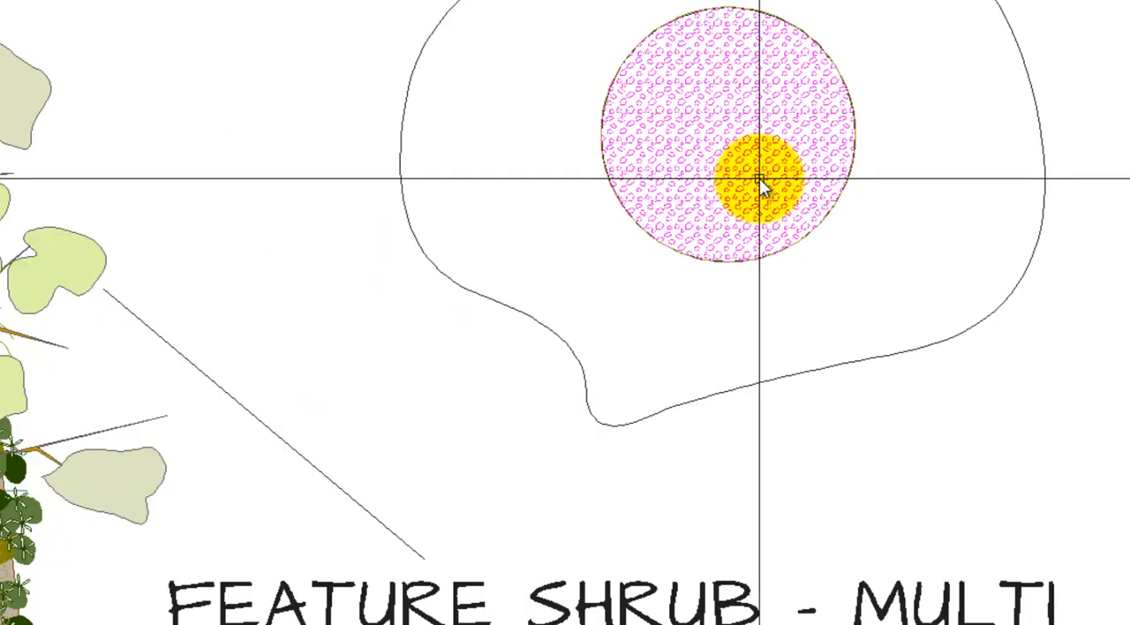
key(Delete)
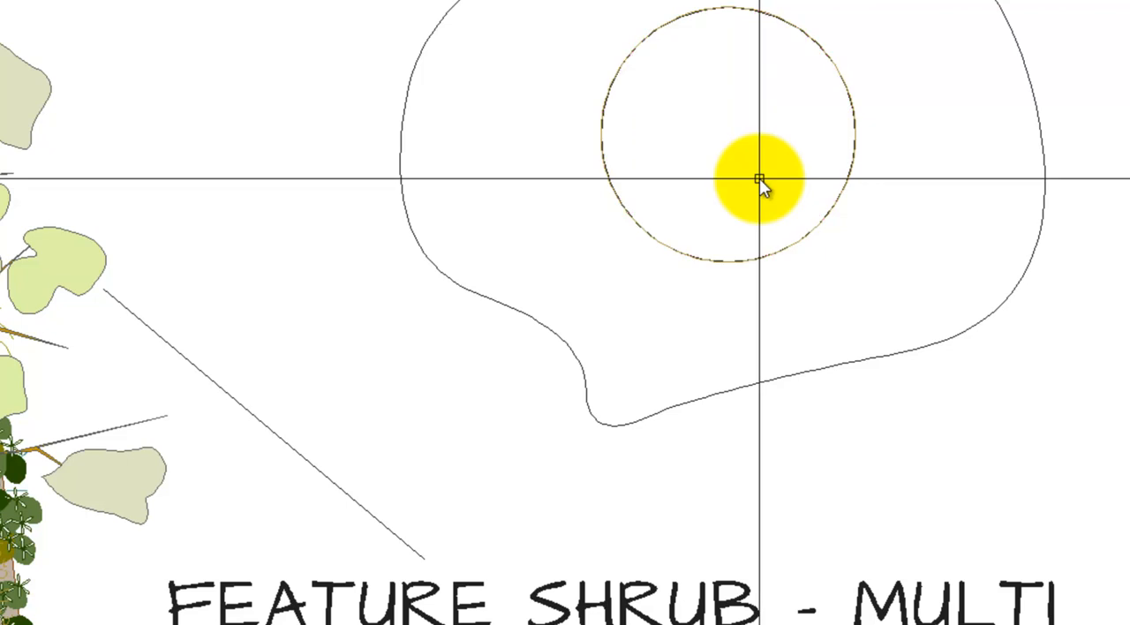
click(771, 247)
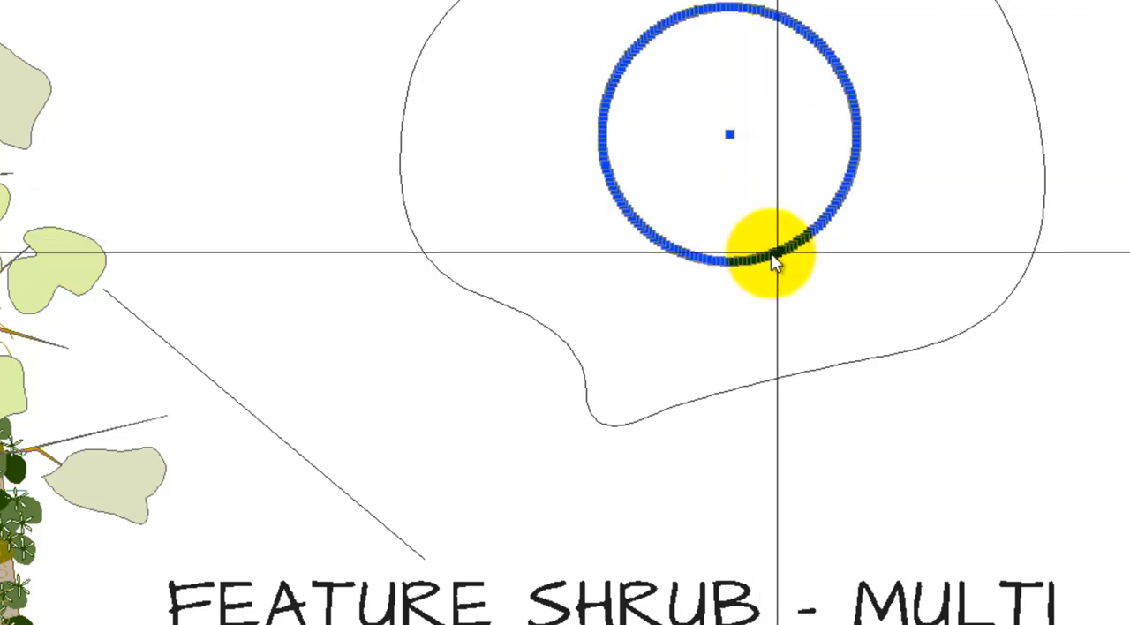
key(Escape)
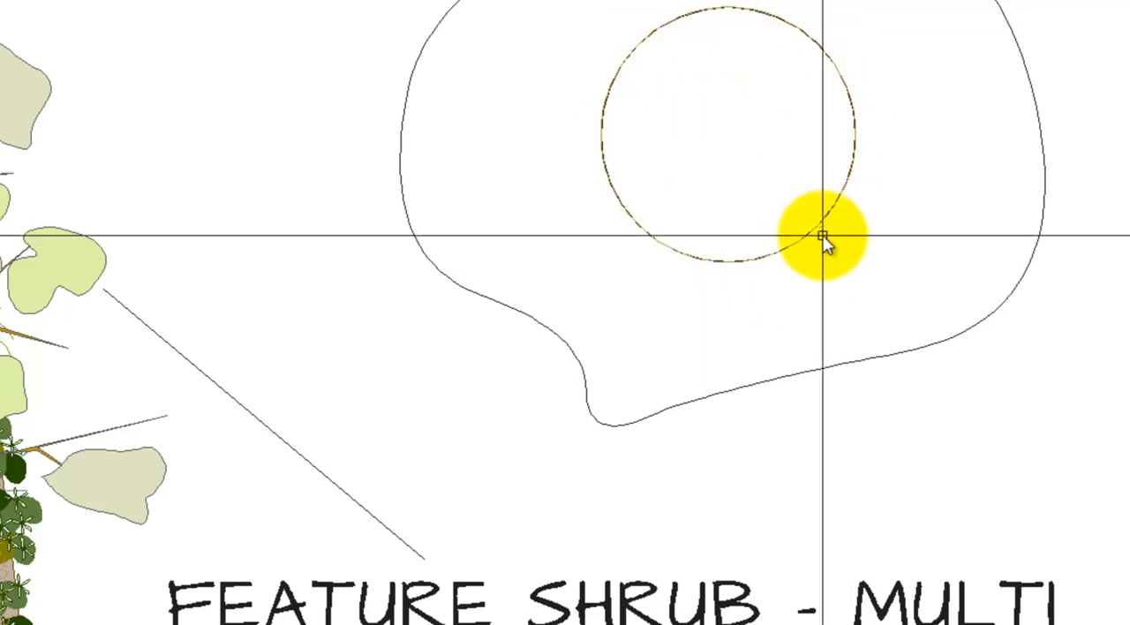
click(798, 243)
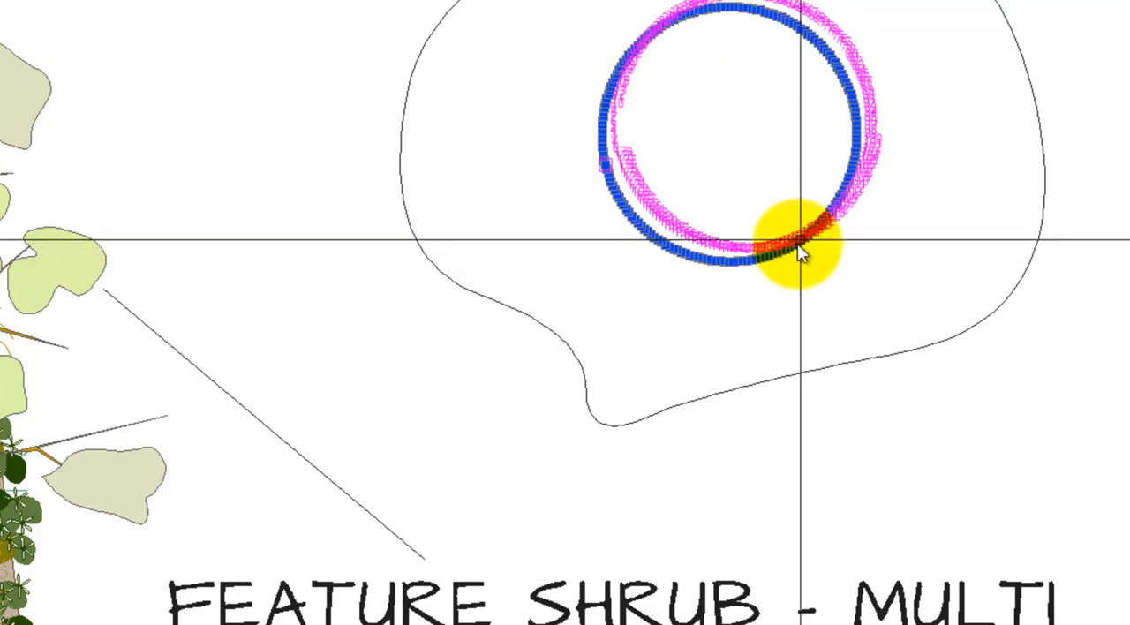
key(Escape)
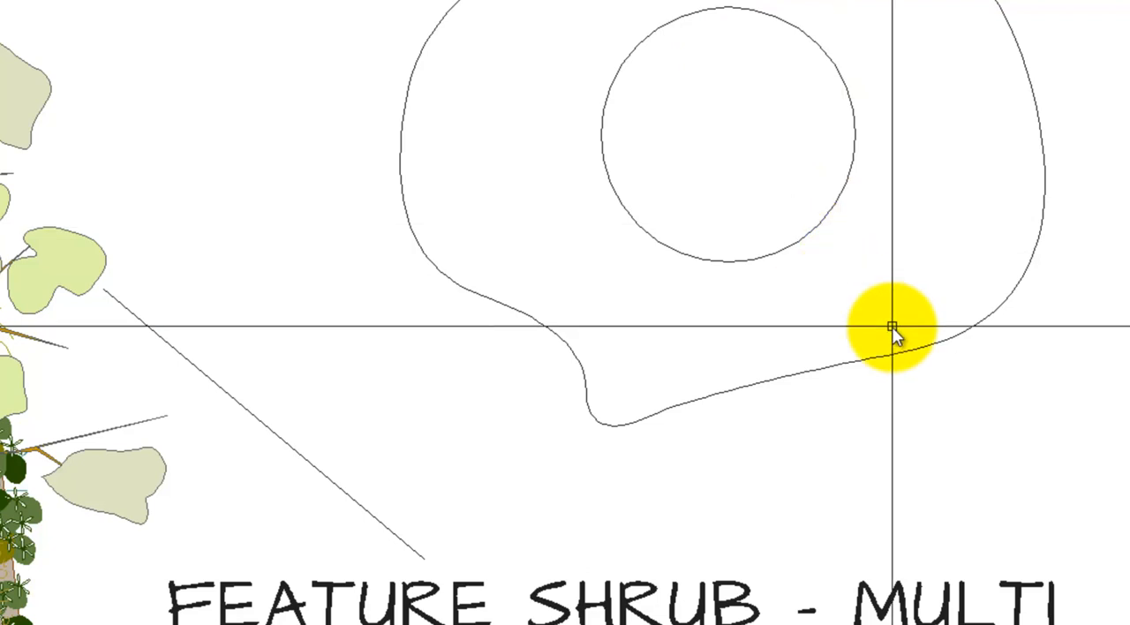
click(800, 242)
key(Escape)
scroll(839, 276, down, 3)
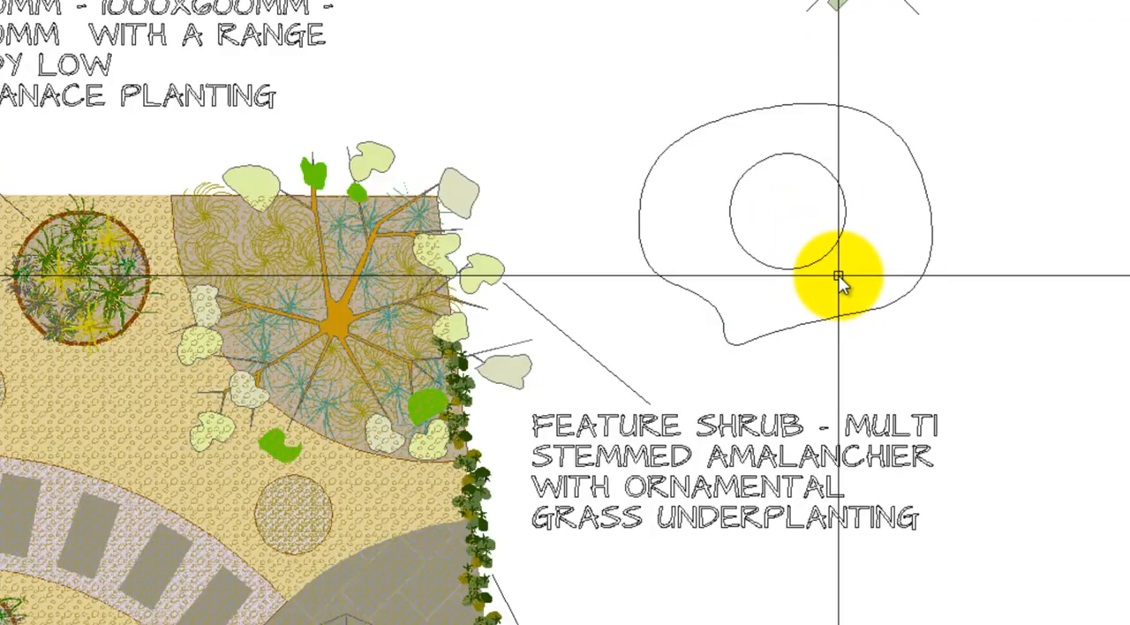
scroll(837, 279, up, 2)
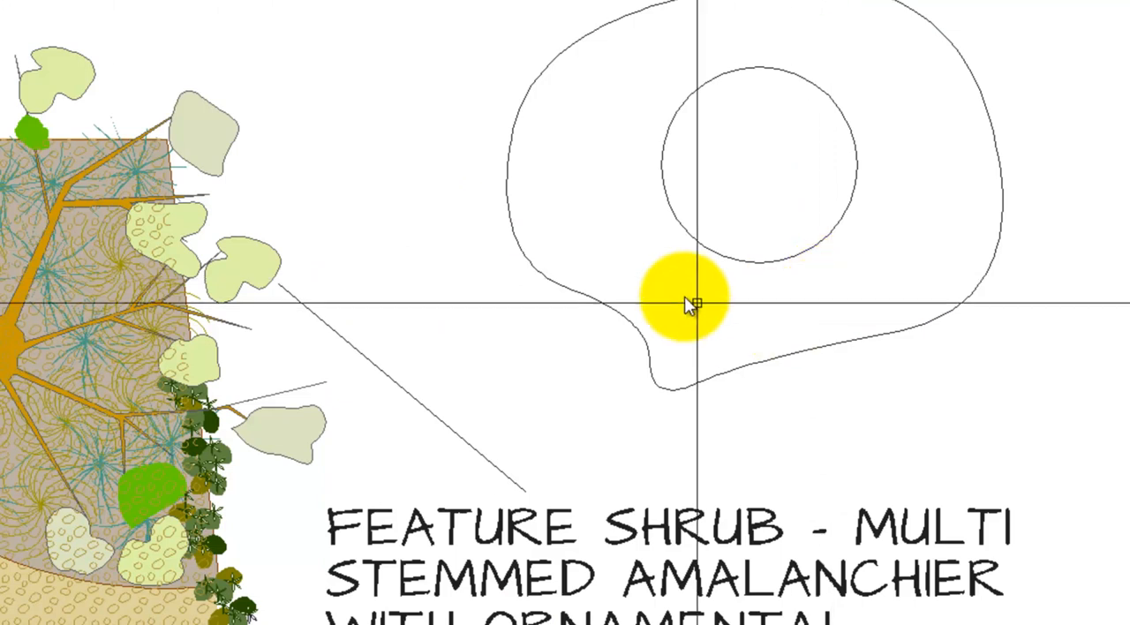